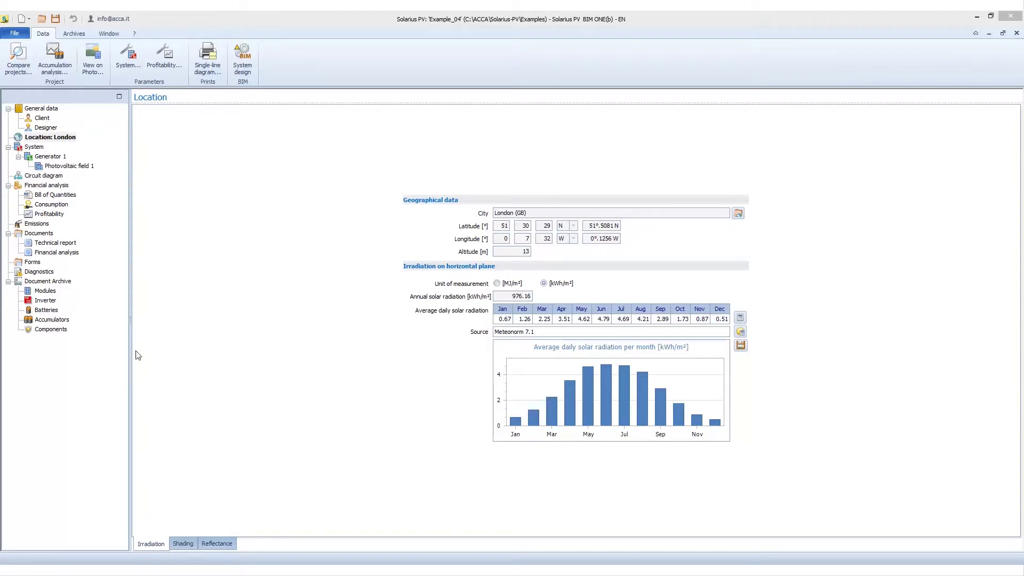
# Set the system's accumulation system to Bidirectional production at DC end
pyautogui.click(34, 149)
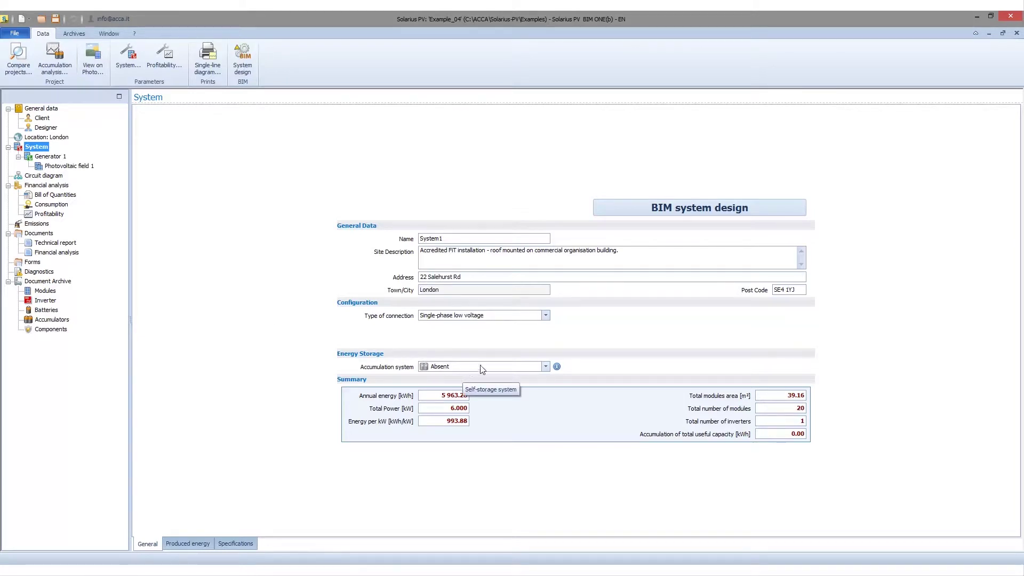
pyautogui.moveTo(557, 368)
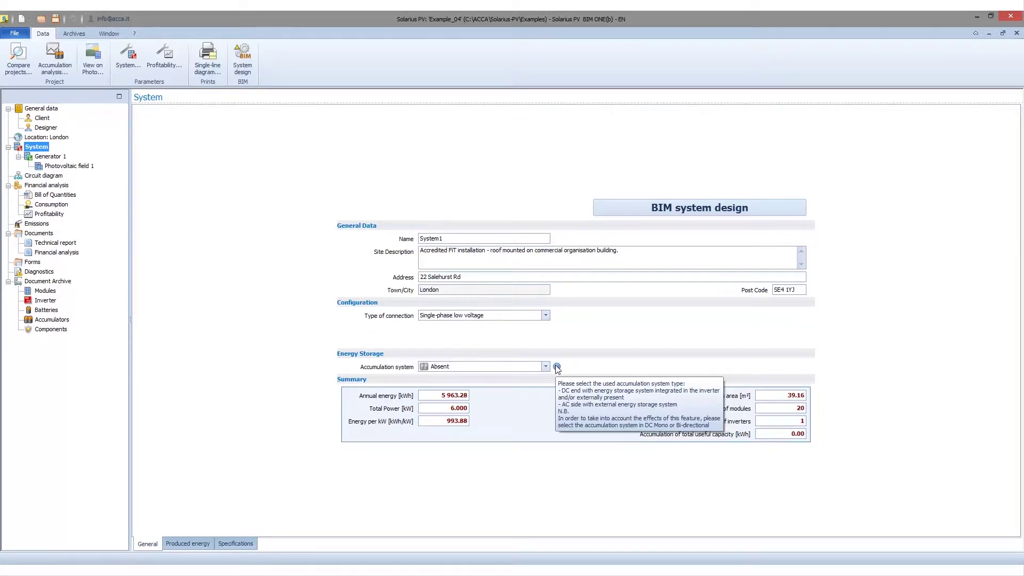
pyautogui.click(545, 367)
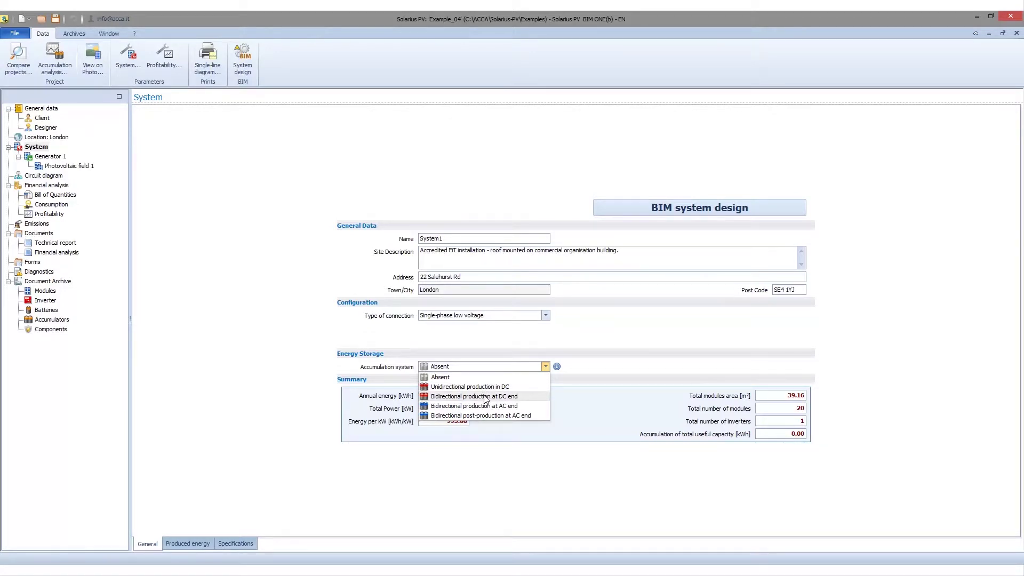
pyautogui.click(486, 398)
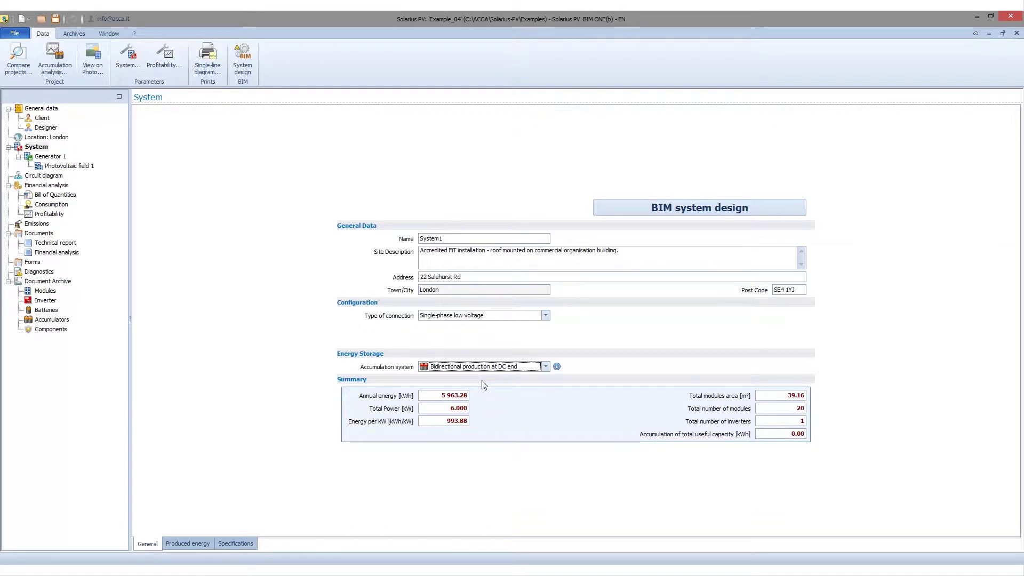
# Set the external DC storage system of Generator 1 to Present
pyautogui.click(42, 157)
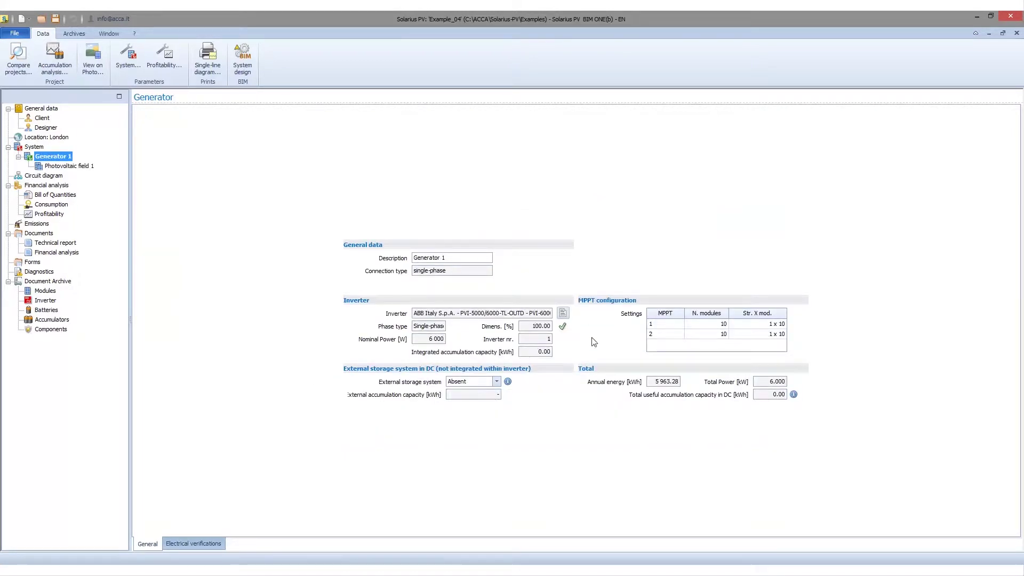
pyautogui.moveTo(510, 383)
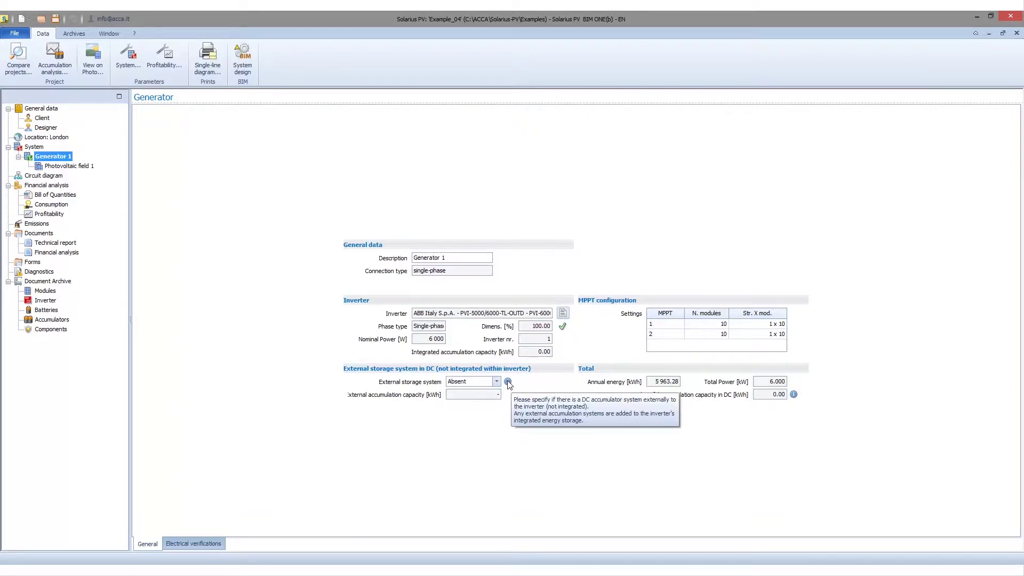
pyautogui.click(468, 383)
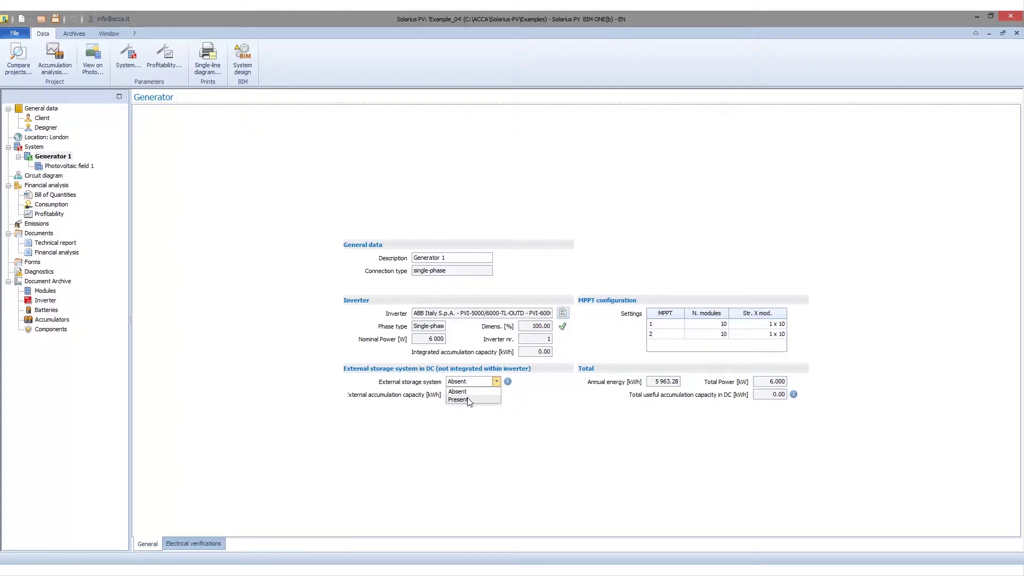
pyautogui.click(459, 400)
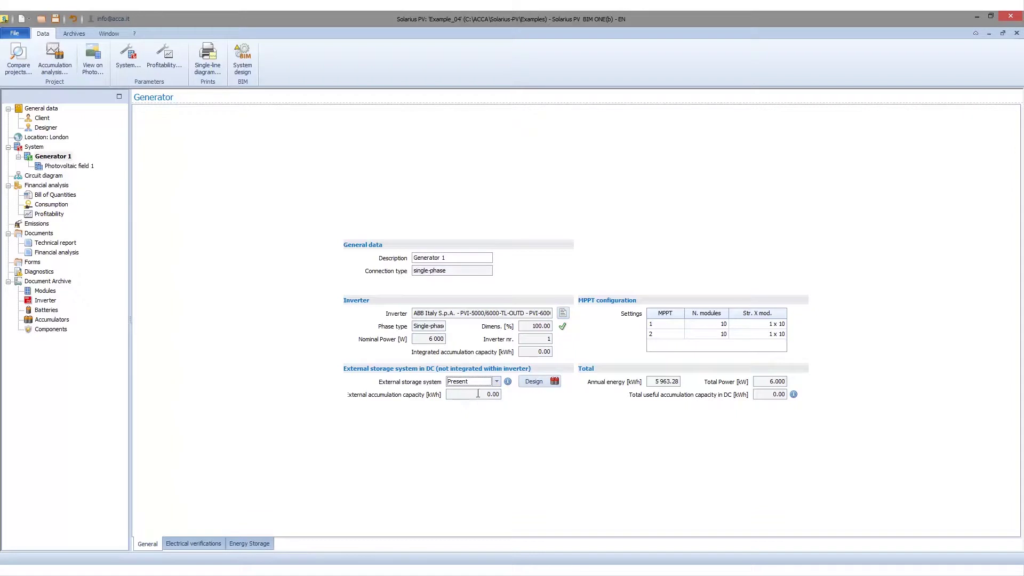
# Open the design of Generator 1's external storage and set its type to Accumulator
pyautogui.click(537, 386)
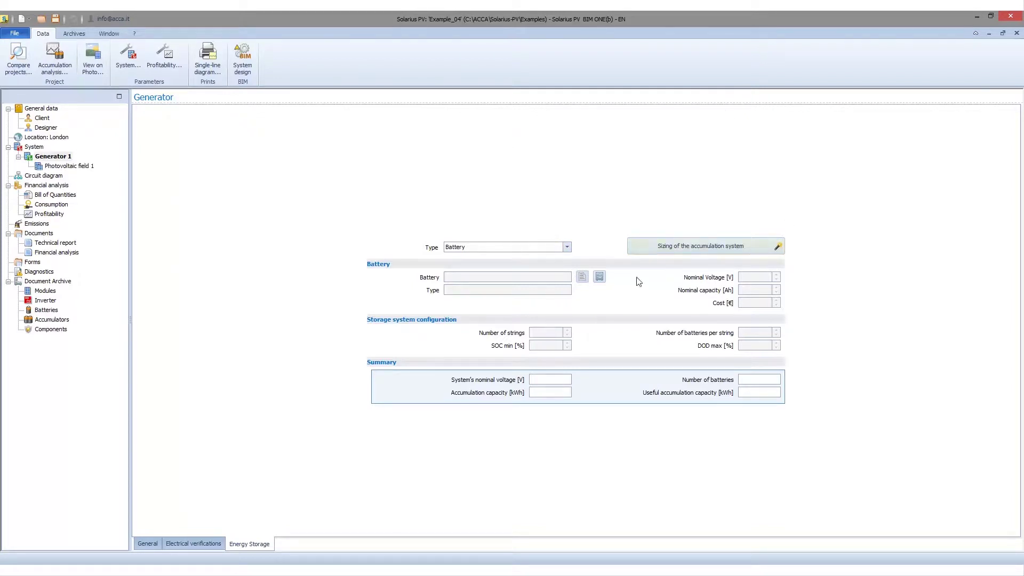
pyautogui.click(567, 247)
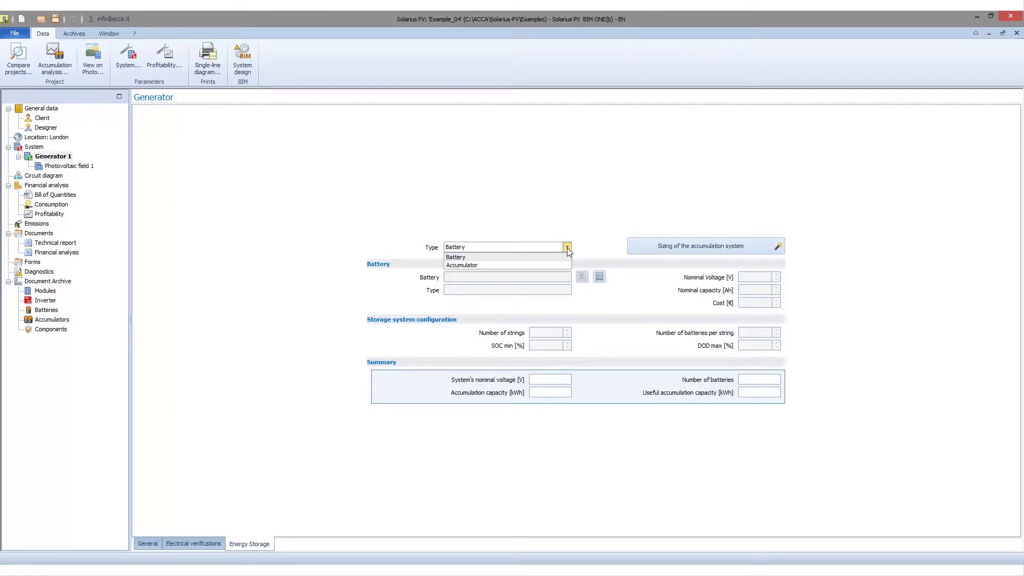
pyautogui.click(511, 263)
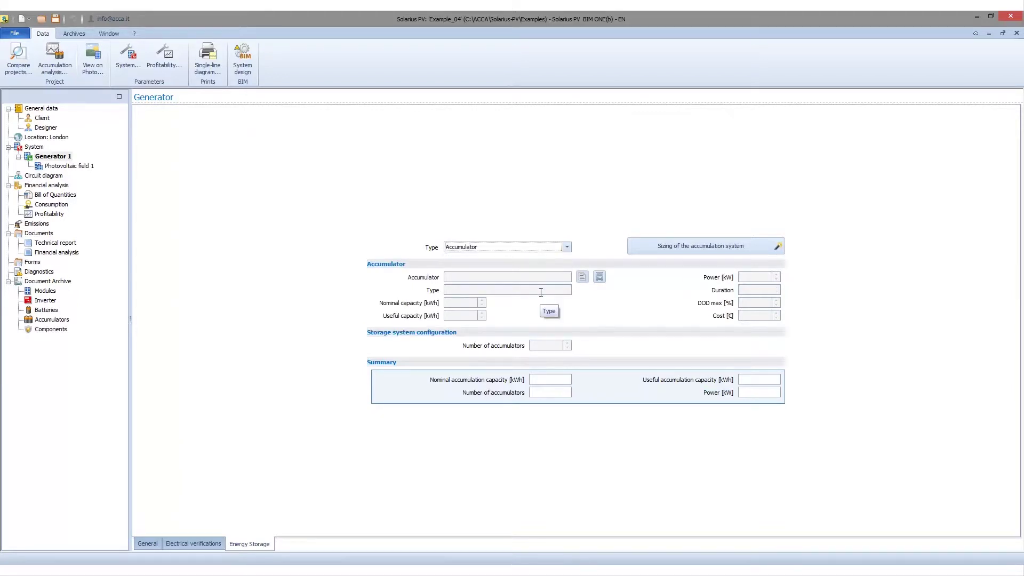
# Size the accumulation system from the Document, User and Program Archive with a maximum useful capacity of 8.00 kWh and calculate the candidates
pyautogui.click(667, 245)
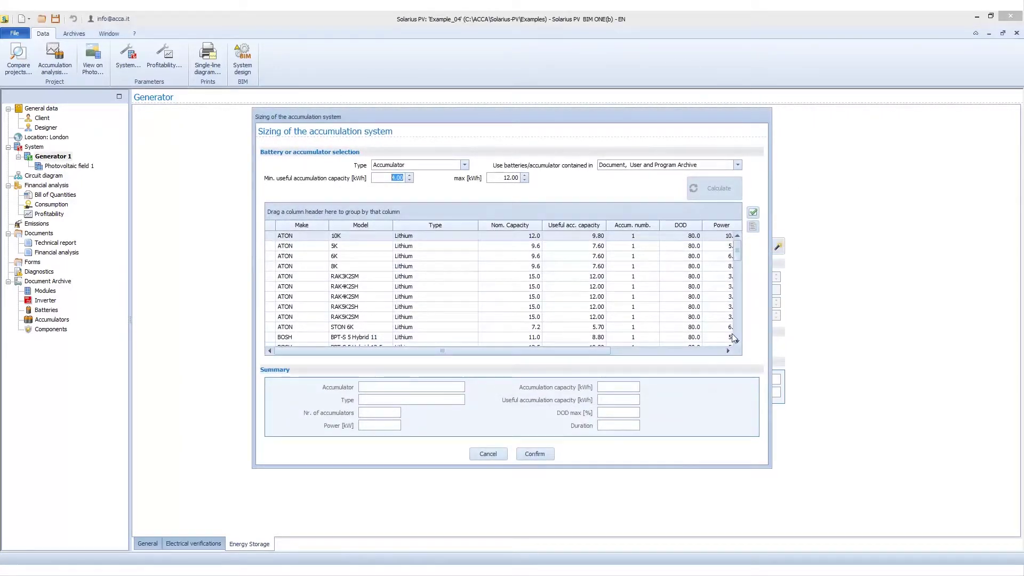
pyautogui.click(627, 167)
pyautogui.click(627, 174)
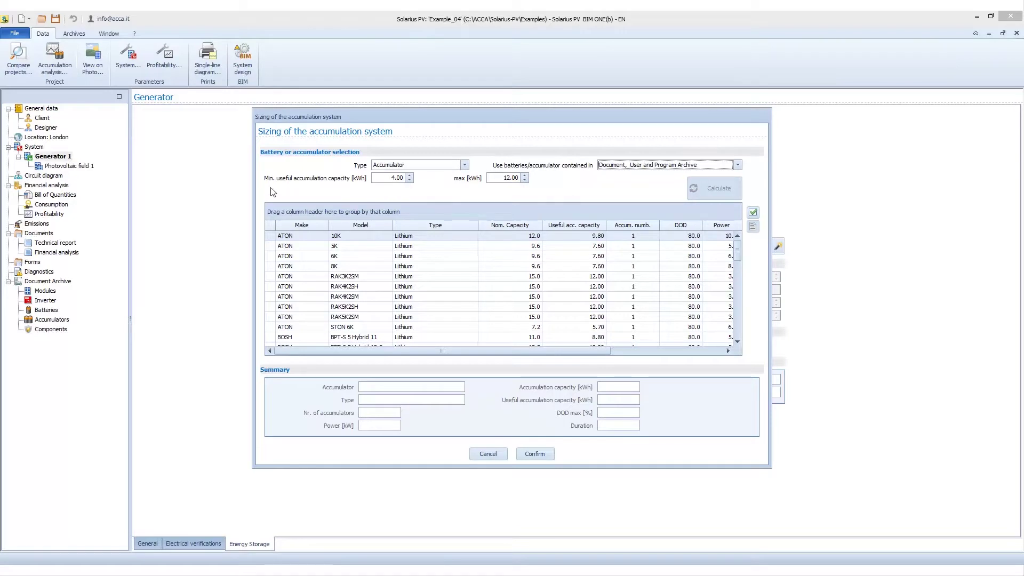
pyautogui.click(524, 180)
pyautogui.click(525, 180)
pyautogui.click(525, 180)
pyautogui.click(525, 180)
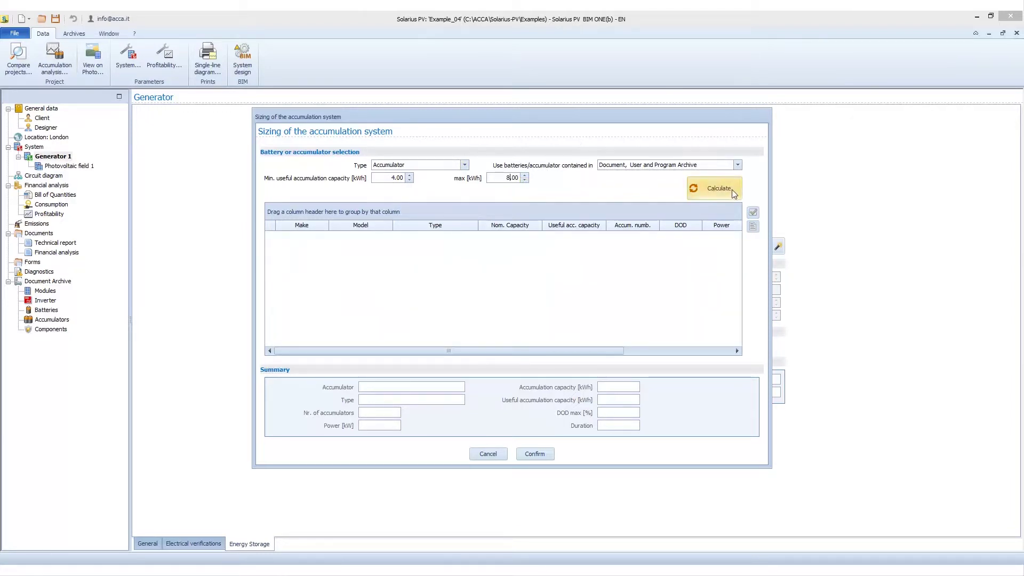
pyautogui.click(711, 188)
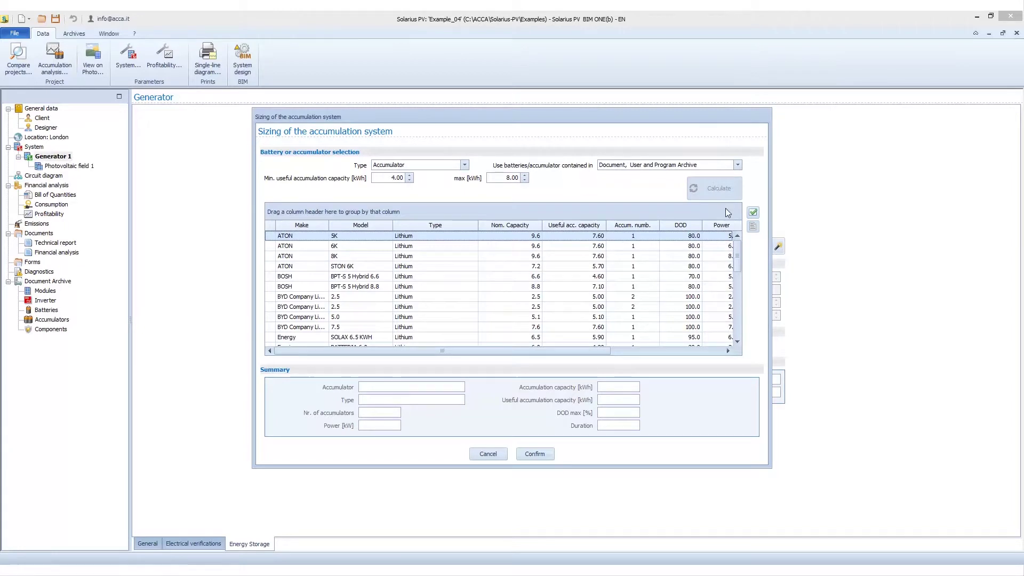
# Choose the Sonnen eco 9.43 model 5 lithium accumulator, review its technical data and confirm the sizing
pyautogui.moveTo(740, 248); pyautogui.dragTo(740, 340)
pyautogui.click(301, 257)
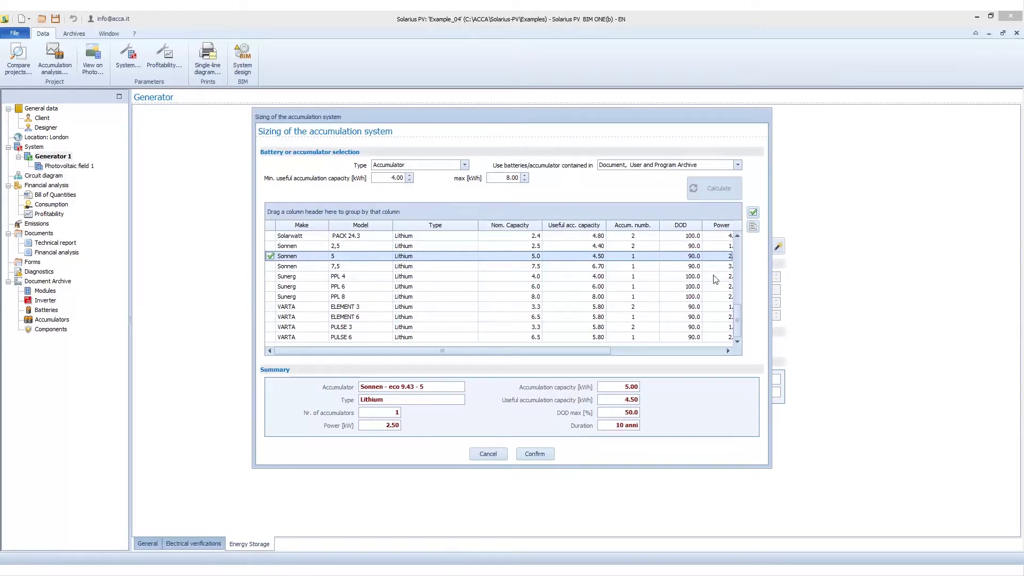
pyautogui.click(753, 227)
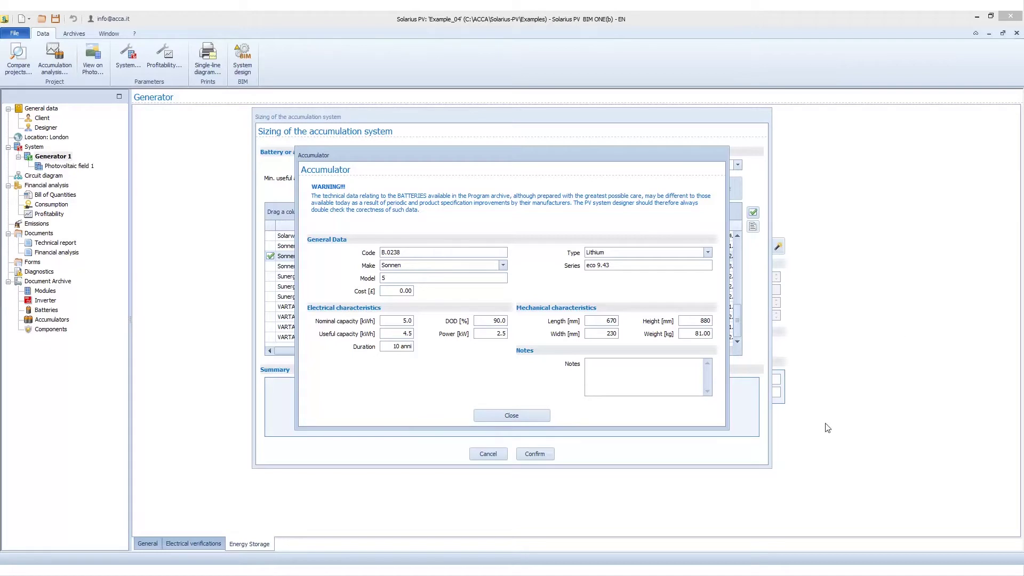
pyautogui.click(511, 416)
pyautogui.doubleClick(415, 291)
pyautogui.click(504, 419)
pyautogui.click(536, 454)
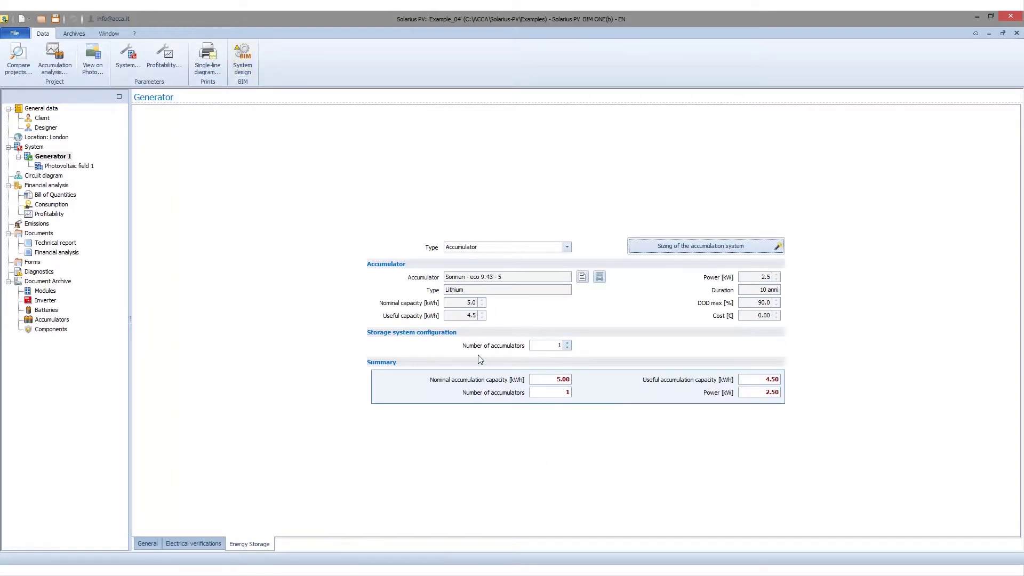
# Examine the energy storage units below the inverter in the circuit's single-line diagram
pyautogui.click(33, 177)
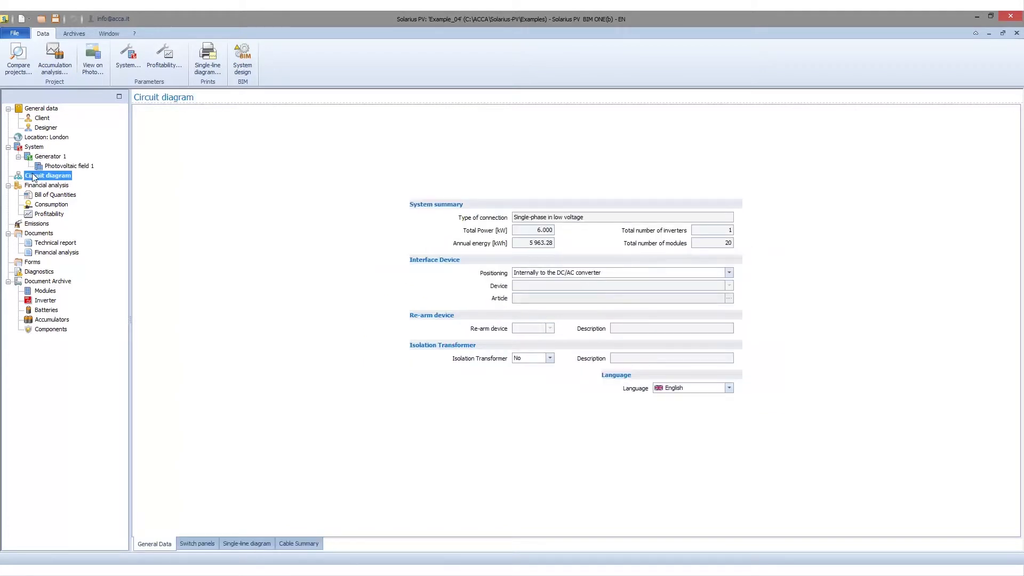
pyautogui.click(246, 544)
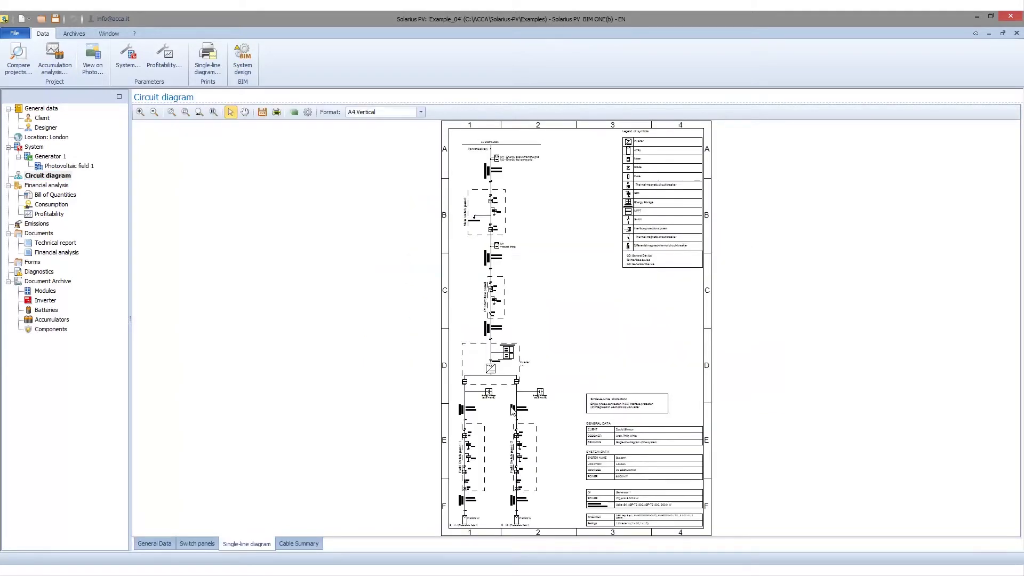
pyautogui.scroll(3, 501, 414)
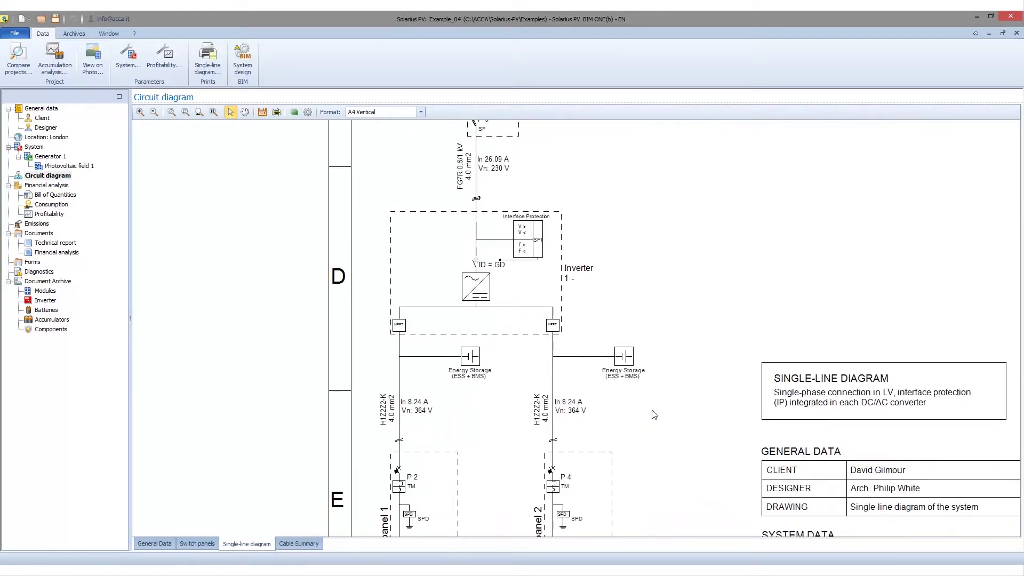
pyautogui.scroll(2, 660, 393)
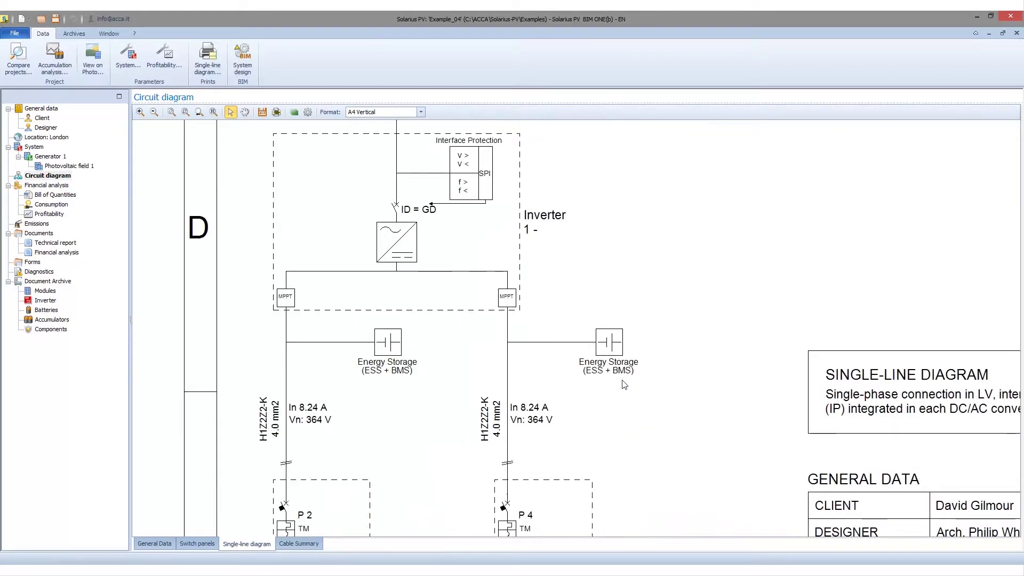
# Review the annual consumption coverage summary and its production chart, hiding and restoring the accumulated energy series
pyautogui.click(46, 206)
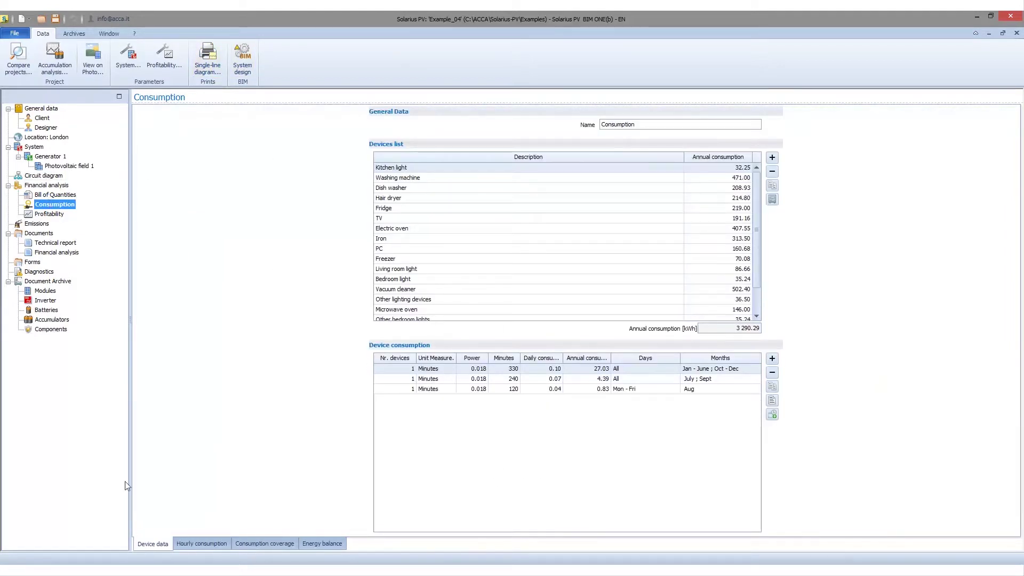
pyautogui.click(254, 545)
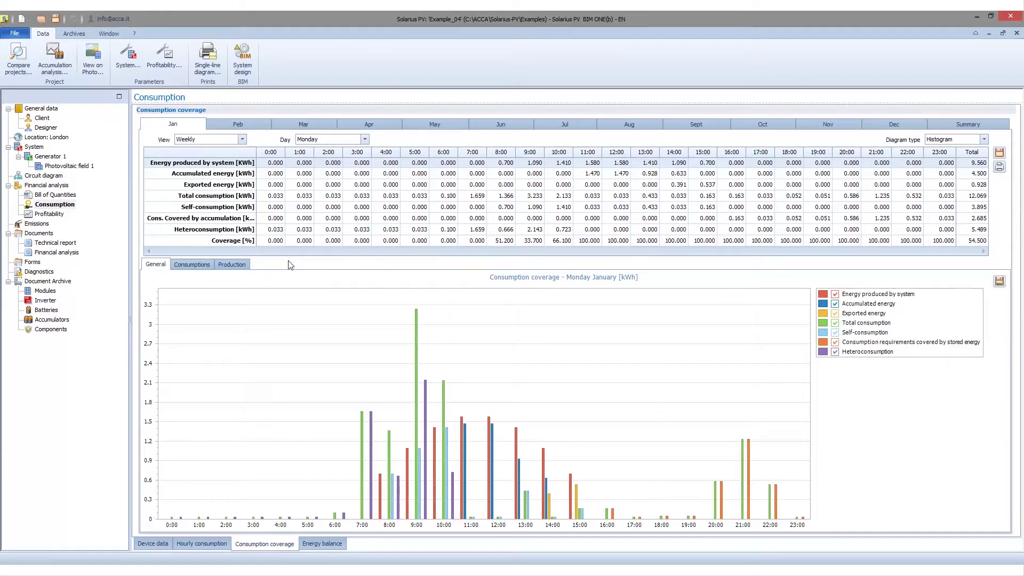
pyautogui.click(968, 125)
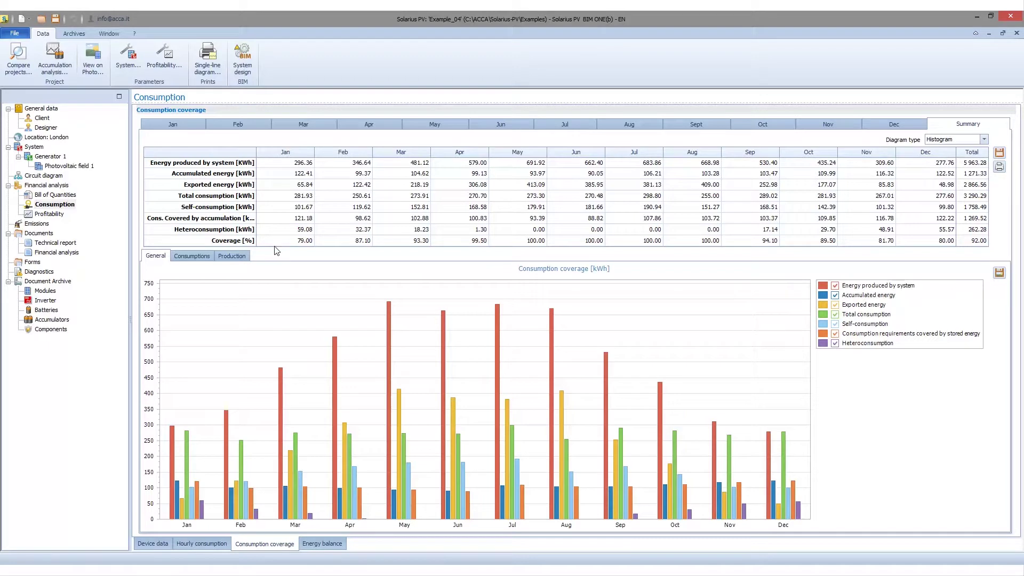
pyautogui.click(226, 258)
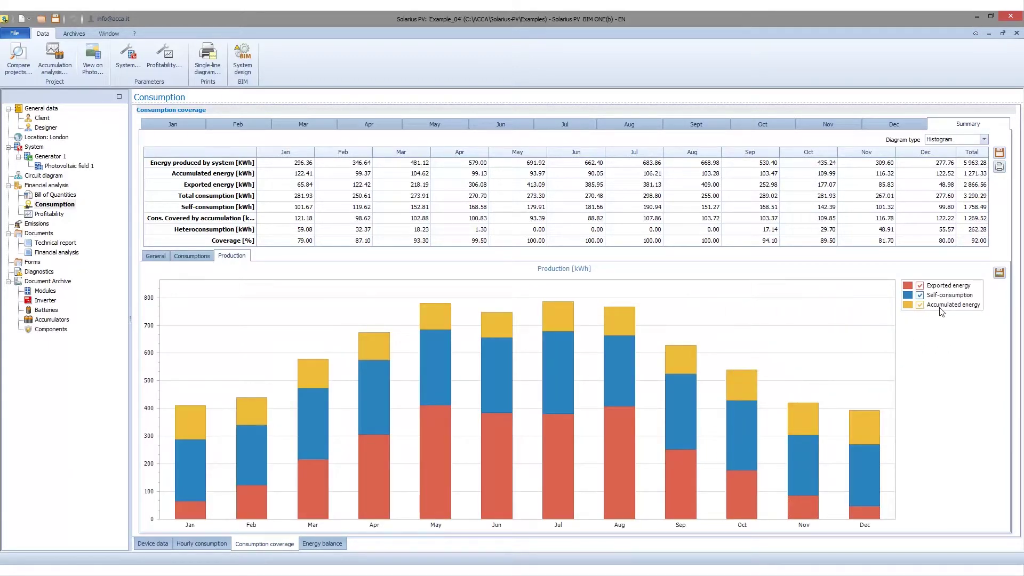
pyautogui.click(920, 305)
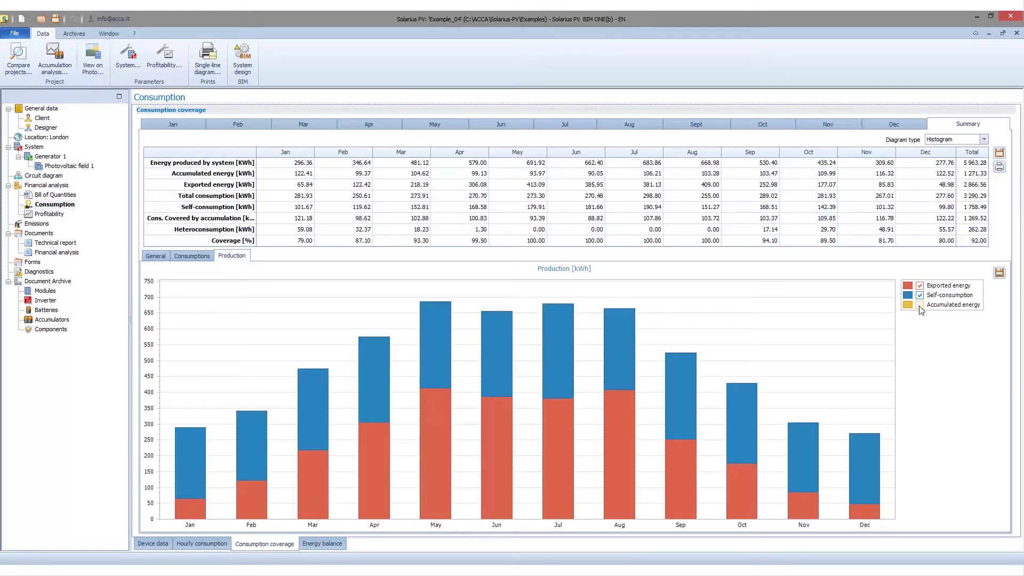
pyautogui.click(920, 305)
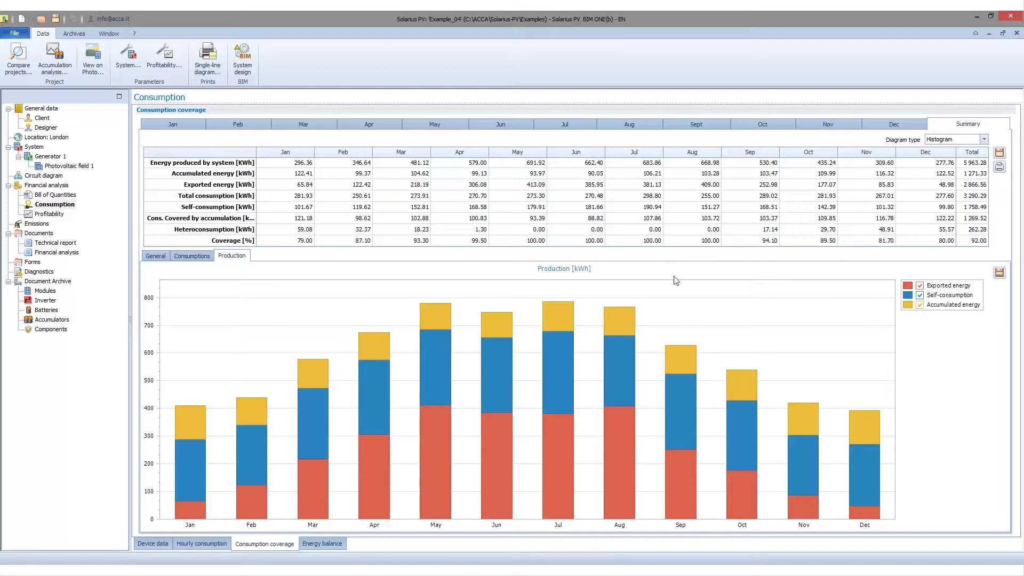
# Change the system's accumulation system to Bidirectional post-production at AC end
pyautogui.click(37, 146)
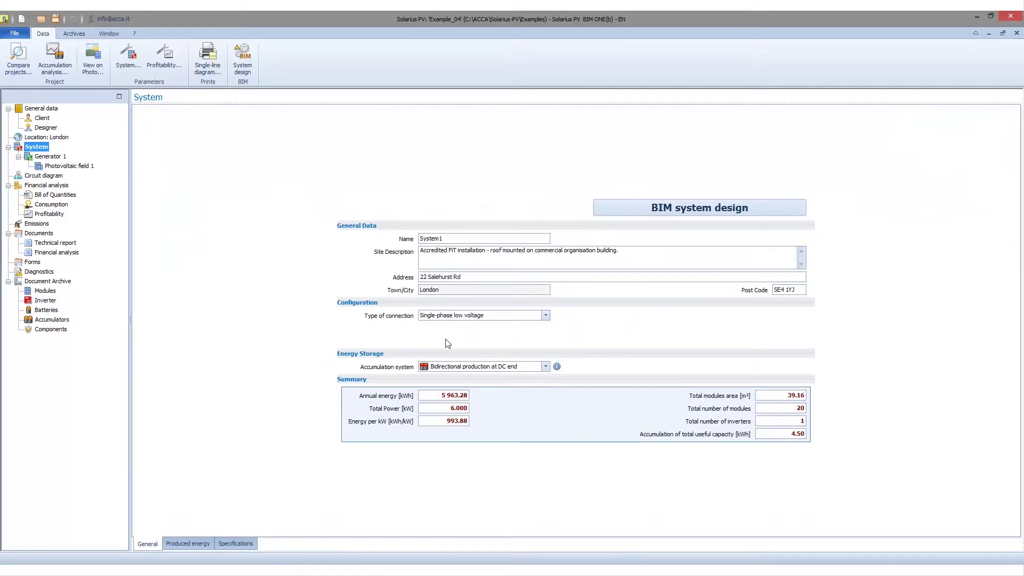
pyautogui.click(456, 367)
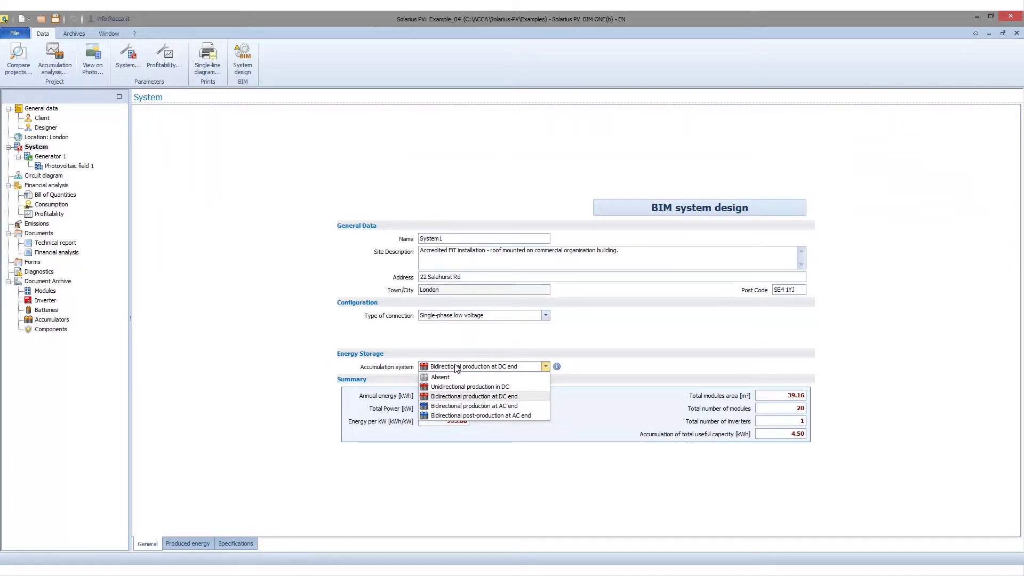
pyautogui.click(448, 416)
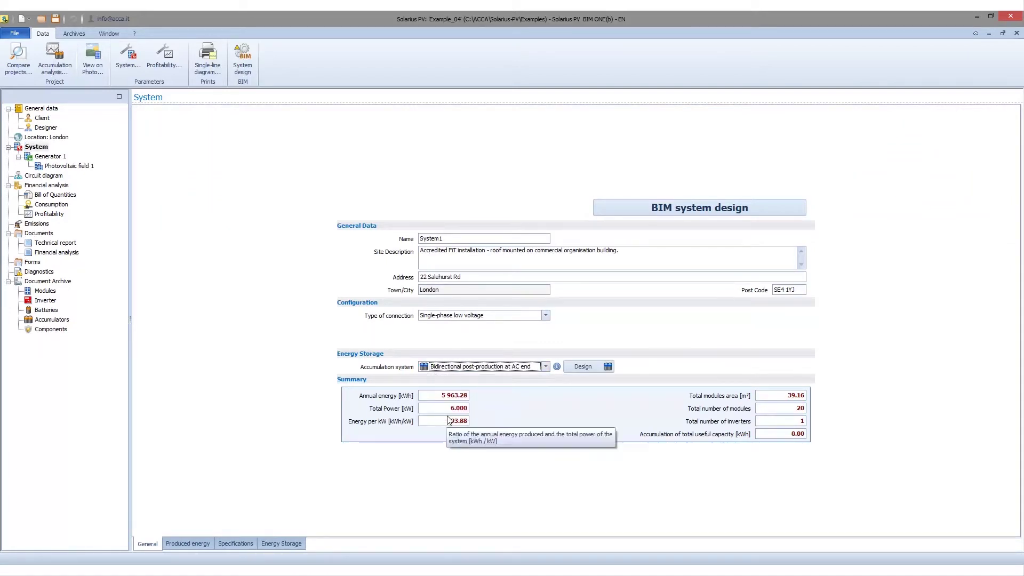
# Open the AC-side energy storage design, keep Battery as the storage type and start sizing the accumulation system
pyautogui.click(594, 367)
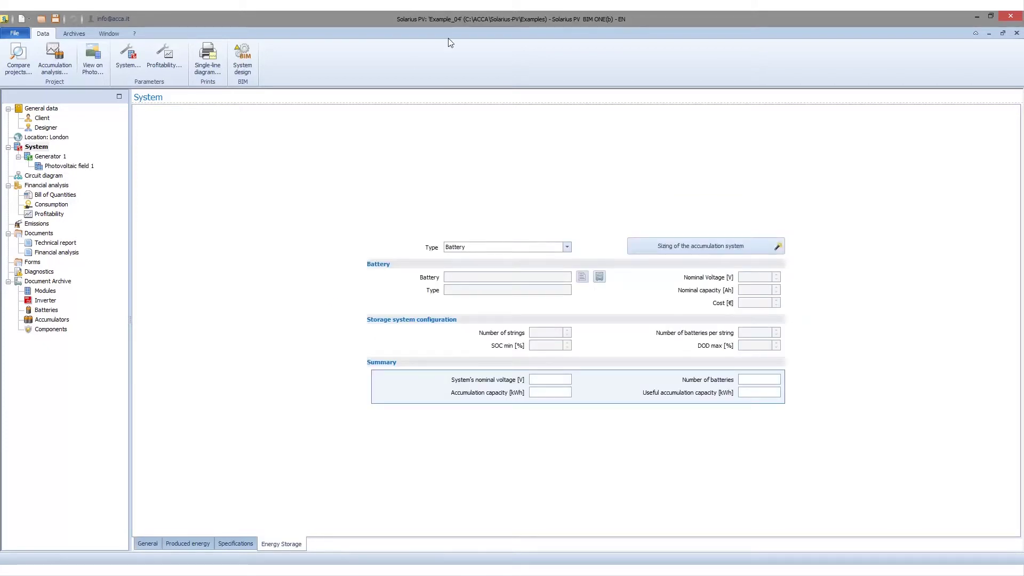
pyautogui.click(568, 247)
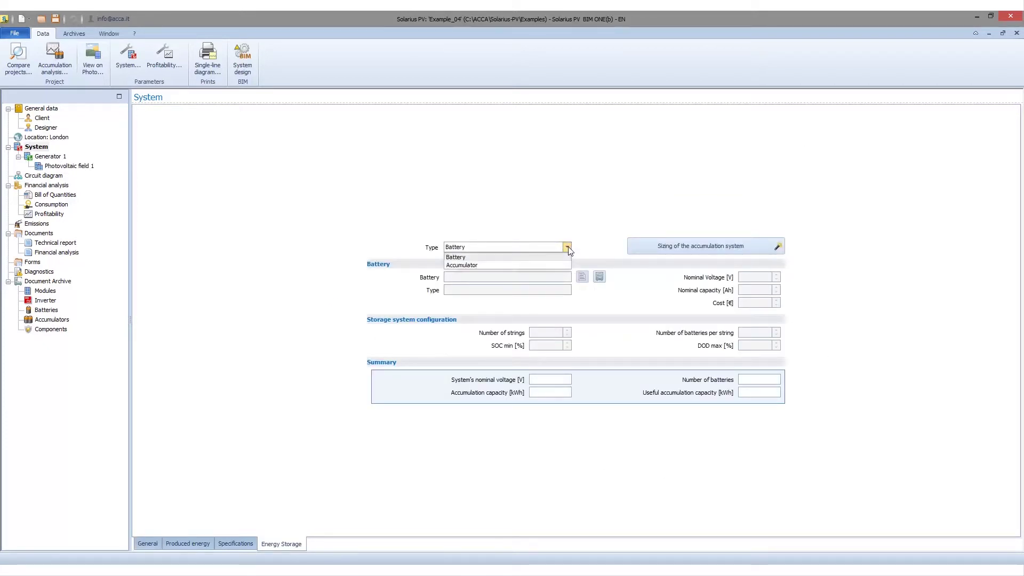
pyautogui.click(472, 257)
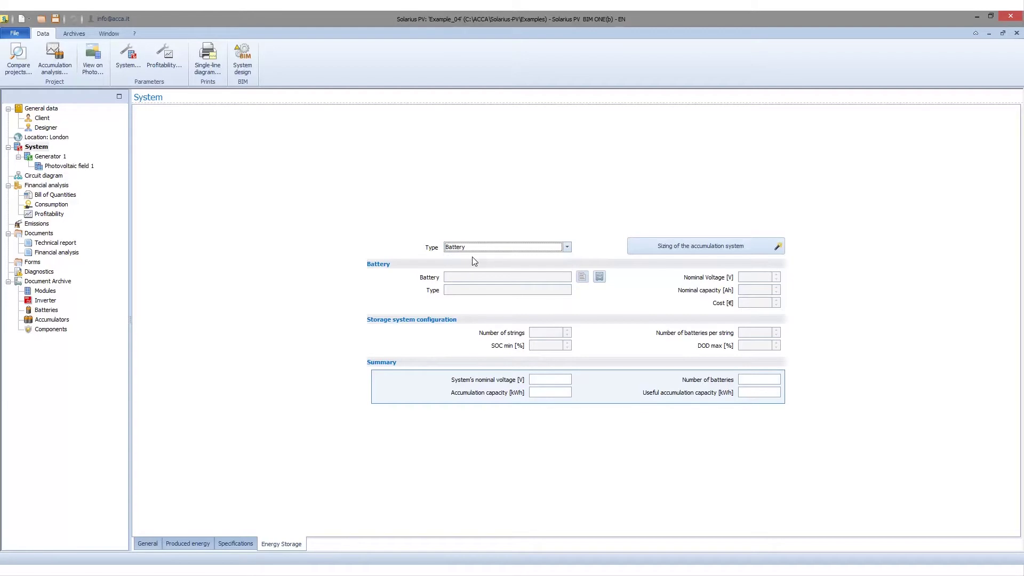
pyautogui.click(703, 251)
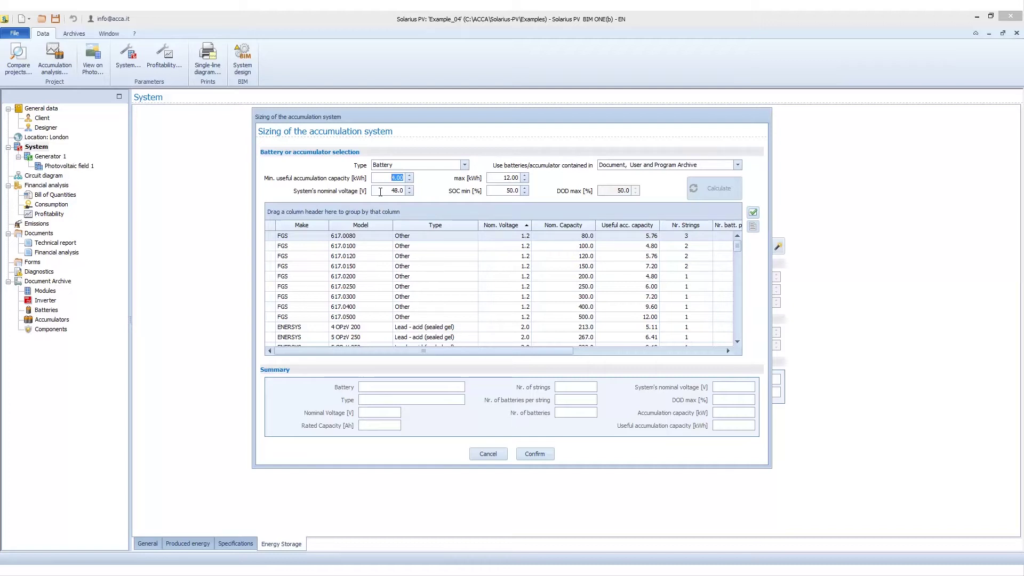
# Set the minimum SOC to 60% in the battery sizing and calculate the suitable batteries
pyautogui.click(491, 191)
pyautogui.press('Delete')
pyautogui.press('Delete')
pyautogui.write('6')
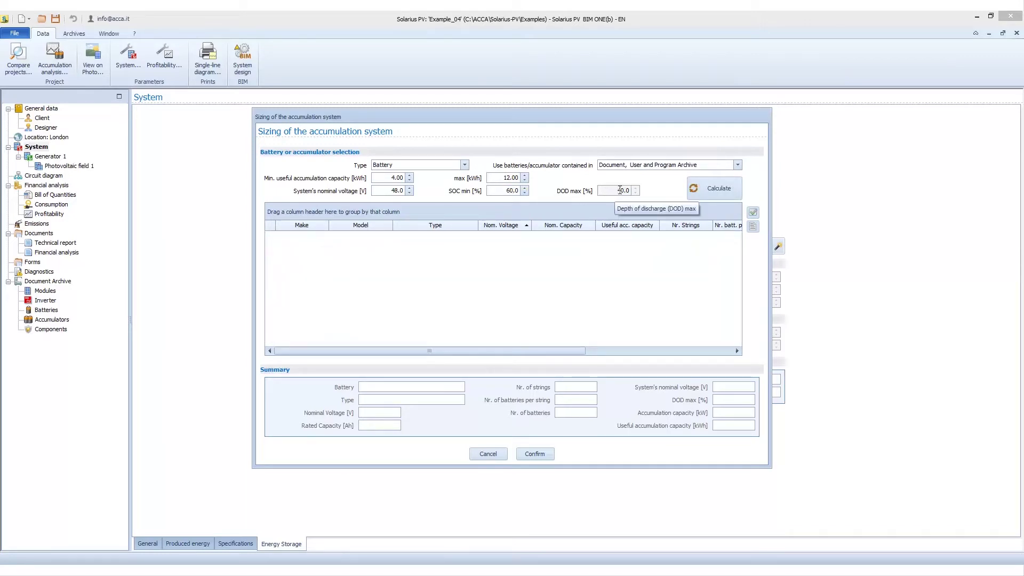
pyautogui.click(715, 189)
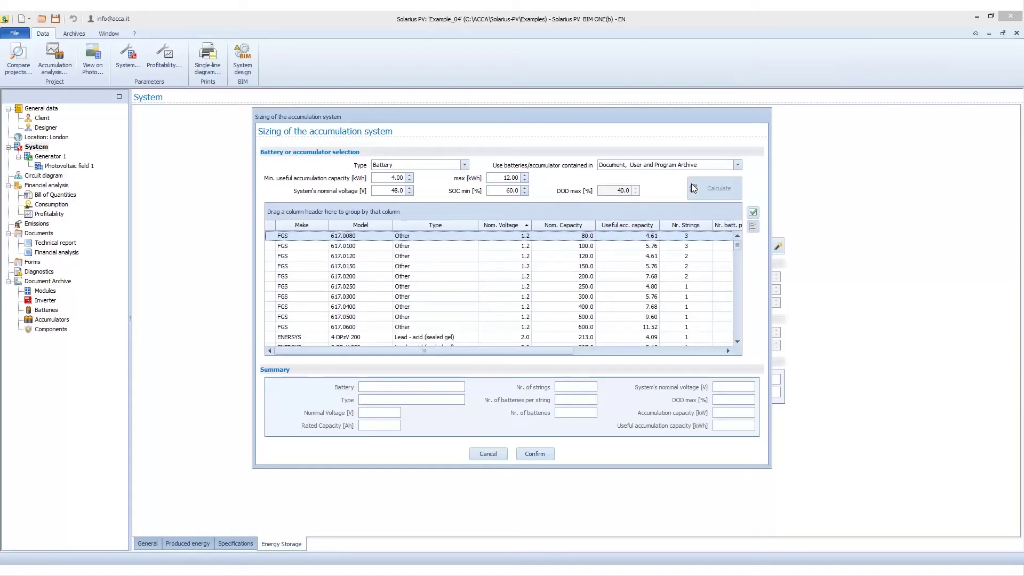
# Choose the 391 Ah HOPPECKE 5 OPzV solar.power 420 lead-acid sealed gel battery and confirm the sizing
pyautogui.scroll(-4, 436, 297)
pyautogui.scroll(-6, 437, 297)
pyautogui.scroll(-2, 436, 300)
pyautogui.click(437, 286)
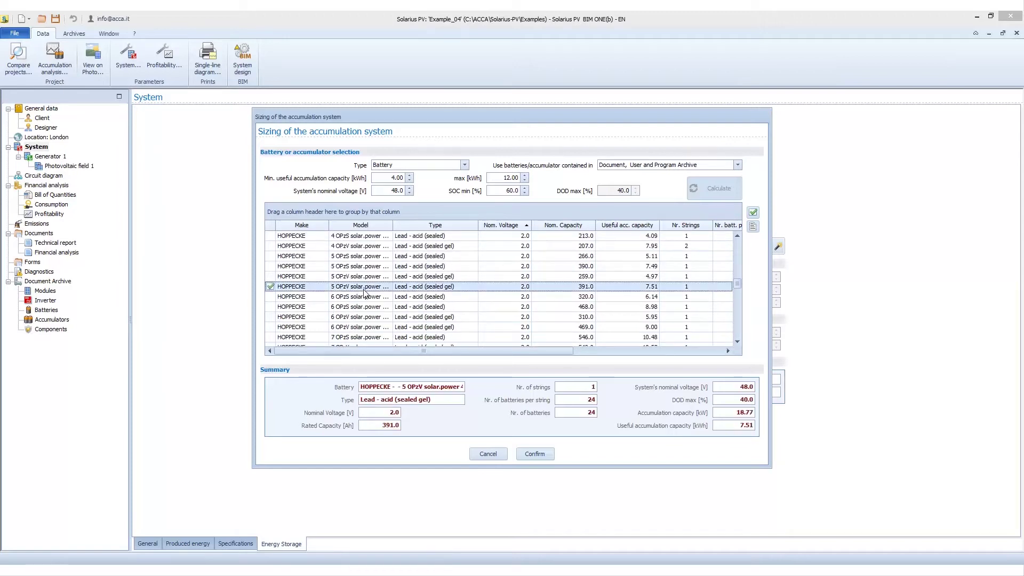
pyautogui.click(548, 457)
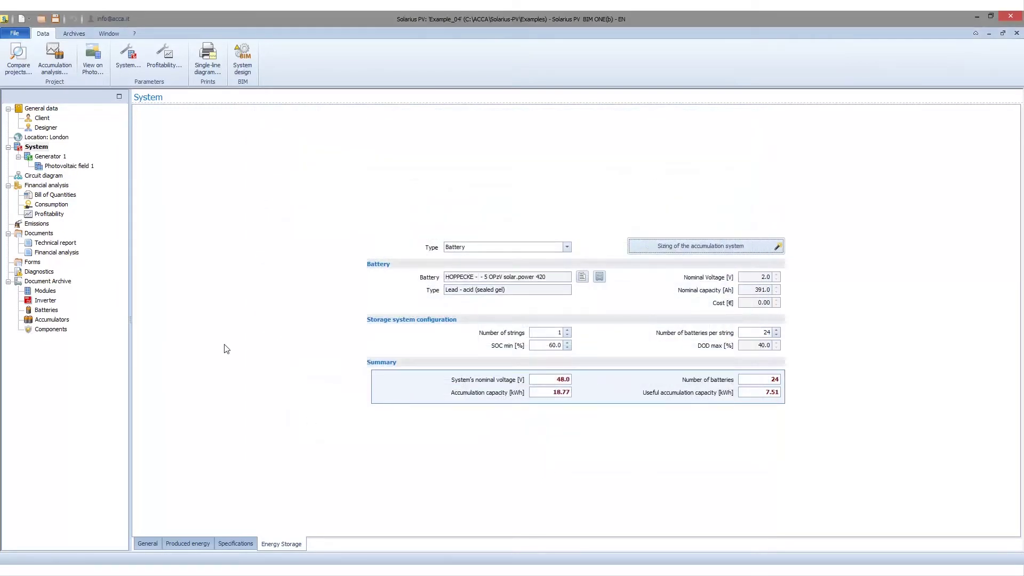
# Examine the energy storage unit in the single-line diagram's main switch panel and review the annual consumption coverage summary
pyautogui.click(34, 176)
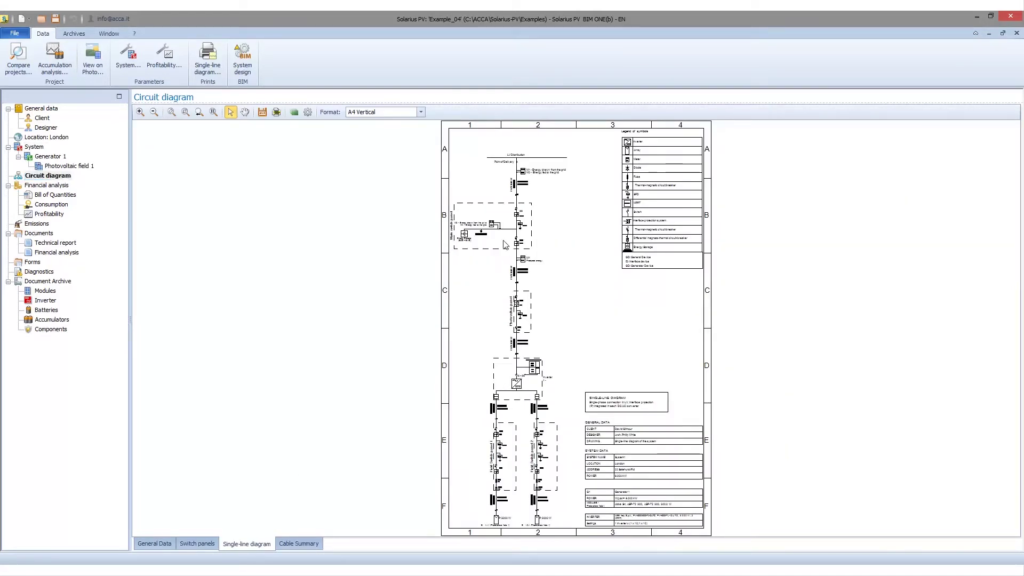
pyautogui.scroll(2, 482, 226)
pyautogui.scroll(1, 478, 233)
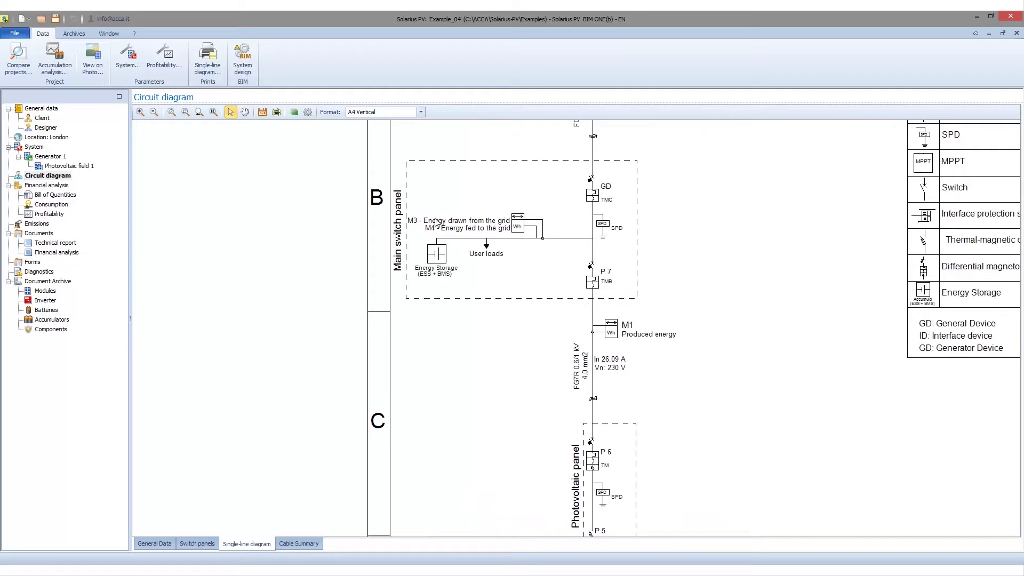
pyautogui.scroll(-2, 567, 404)
pyautogui.scroll(2, 480, 267)
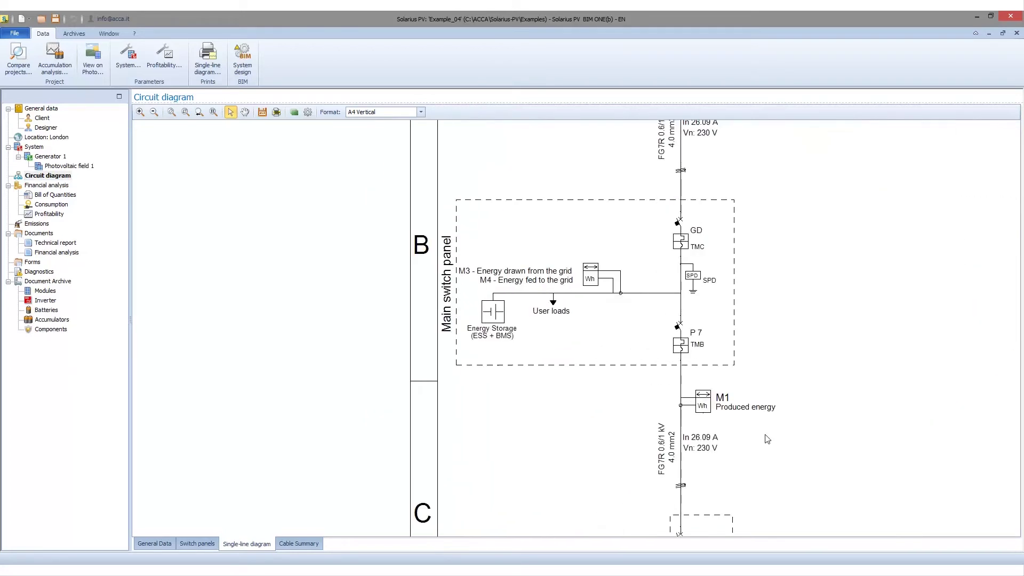
pyautogui.scroll(-2, 563, 366)
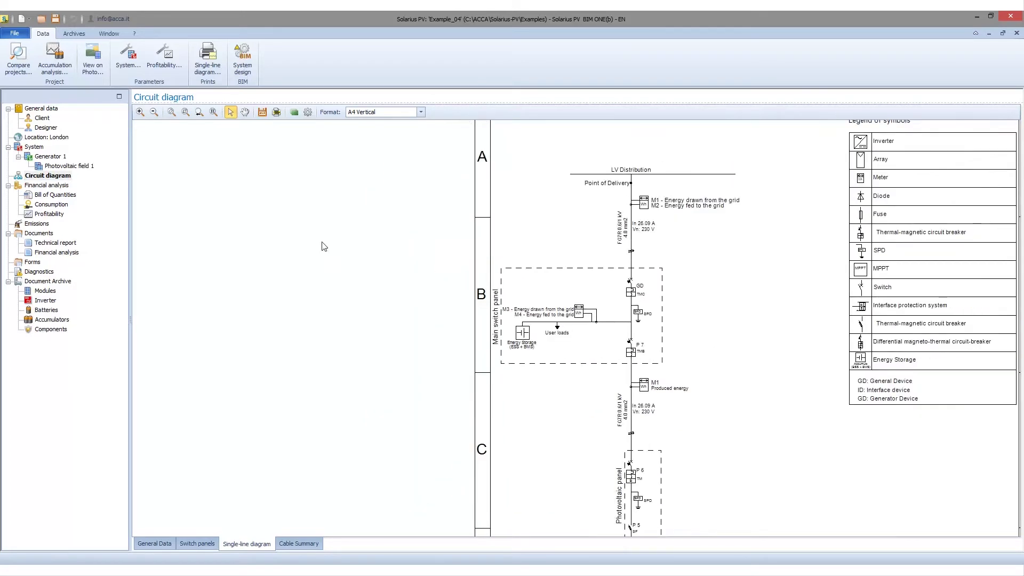
pyautogui.click(38, 206)
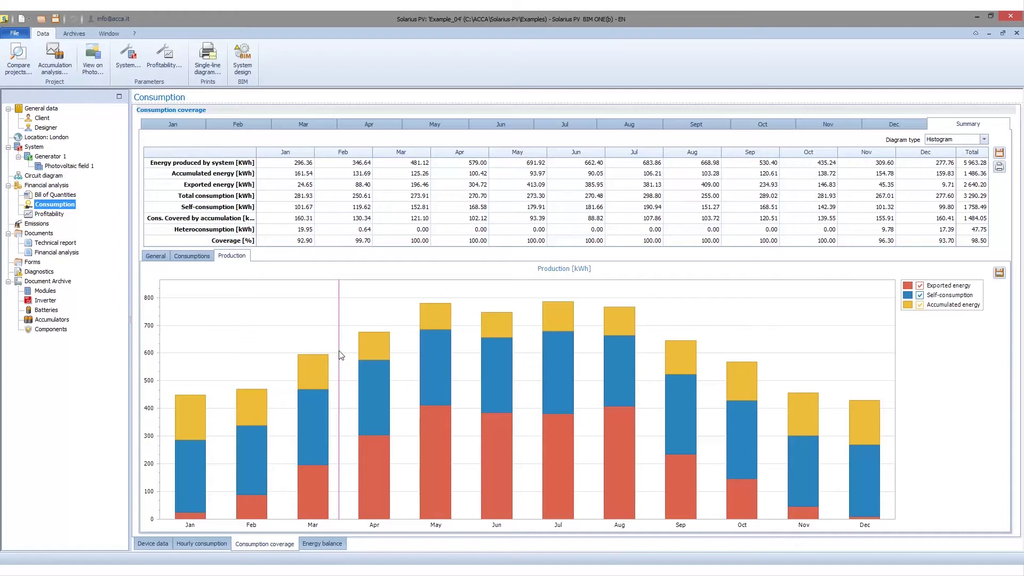
# Change the system's accumulation system to Unidirectional production in DC
pyautogui.click(37, 147)
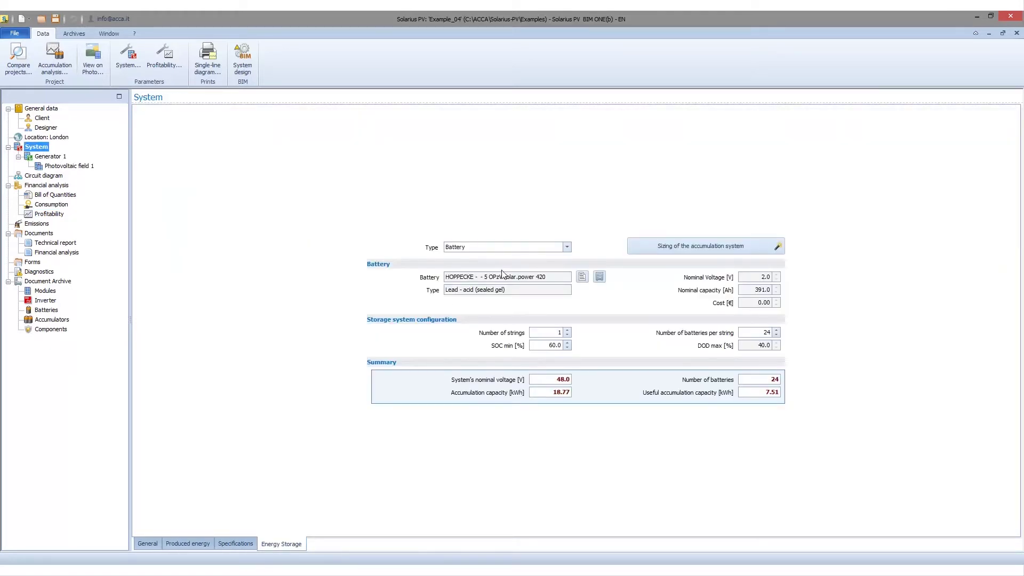
pyautogui.click(149, 544)
pyautogui.click(546, 367)
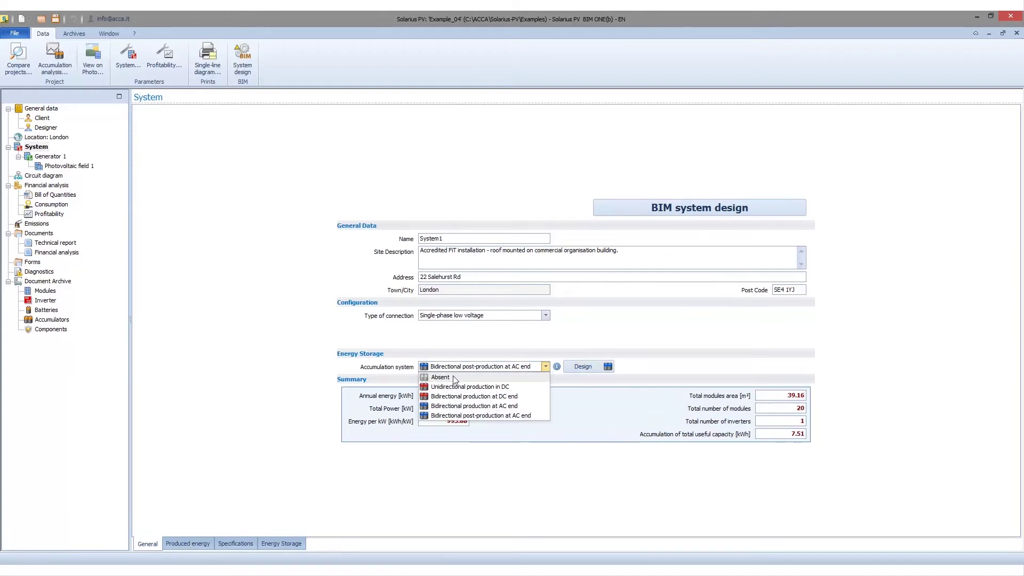
pyautogui.click(446, 387)
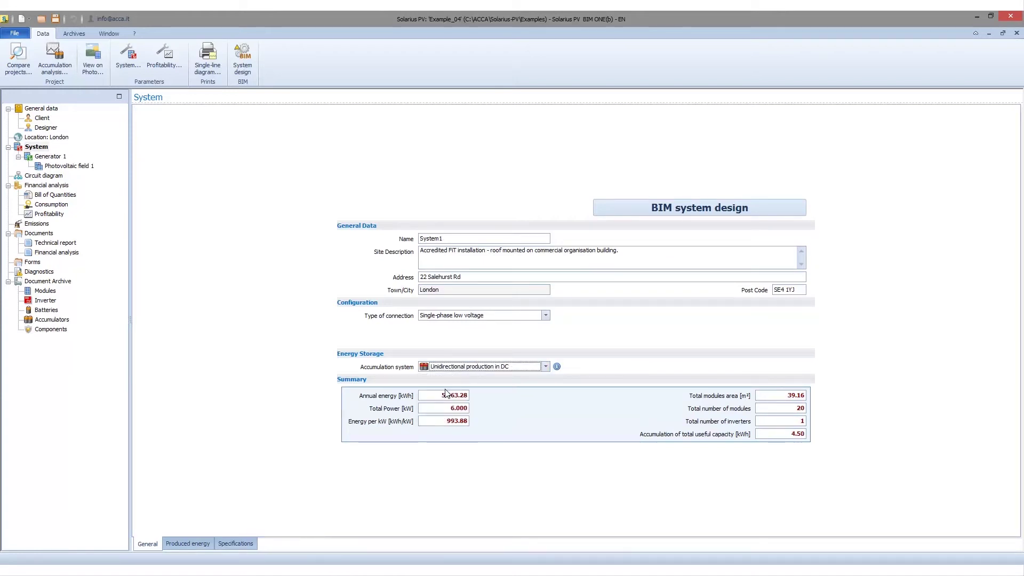
# Set the external DC storage system of Generator 1 to Absent
pyautogui.click(43, 156)
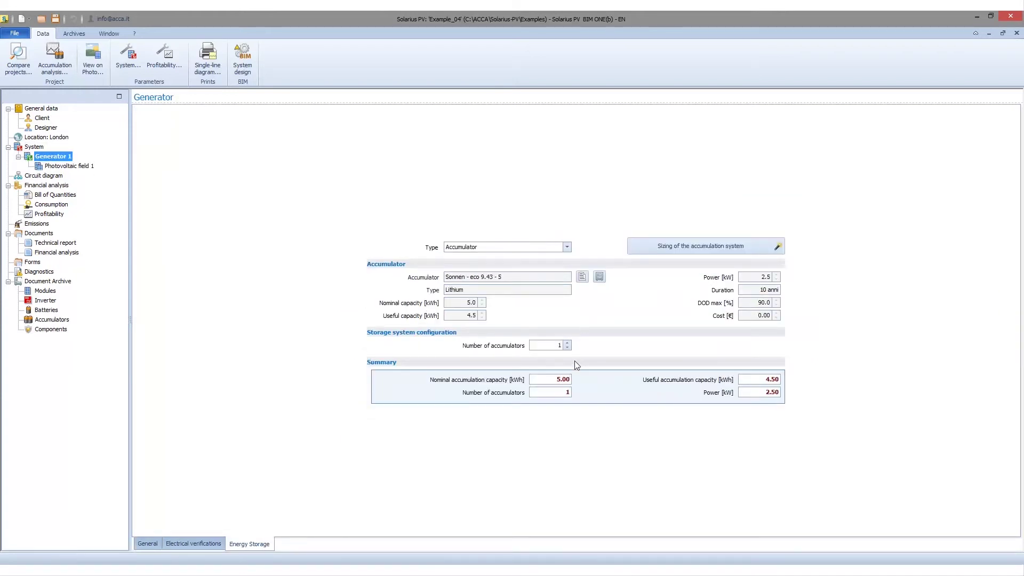
pyautogui.click(148, 544)
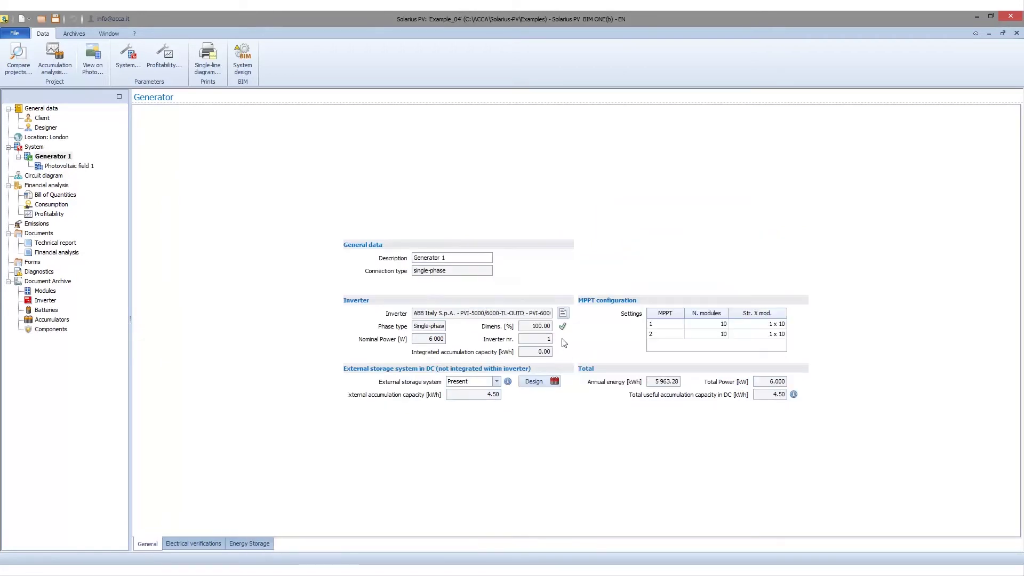
pyautogui.click(497, 382)
pyautogui.click(464, 390)
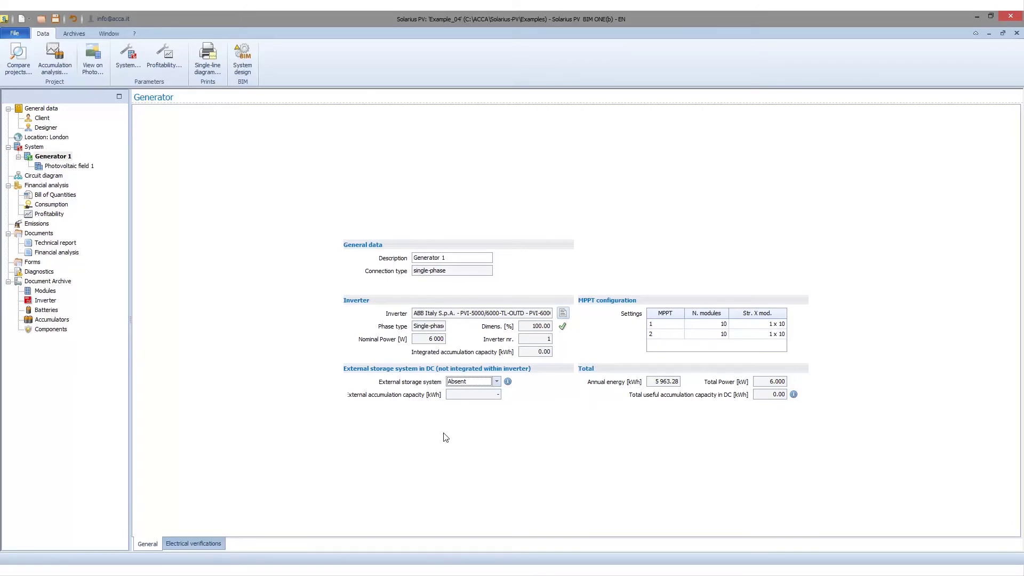
# Give the archive's UNO-3.0-TL-OUTD inverter integrated accumulation with battery type Battery, useful capacity 2 kWh and duration 10 years, and confirm
pyautogui.click(51, 302)
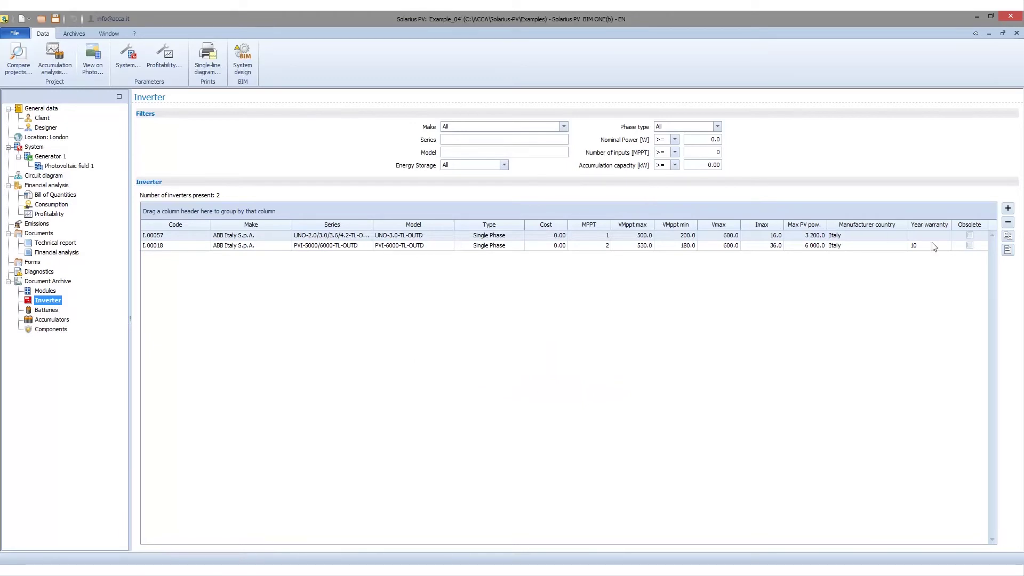
pyautogui.click(1008, 249)
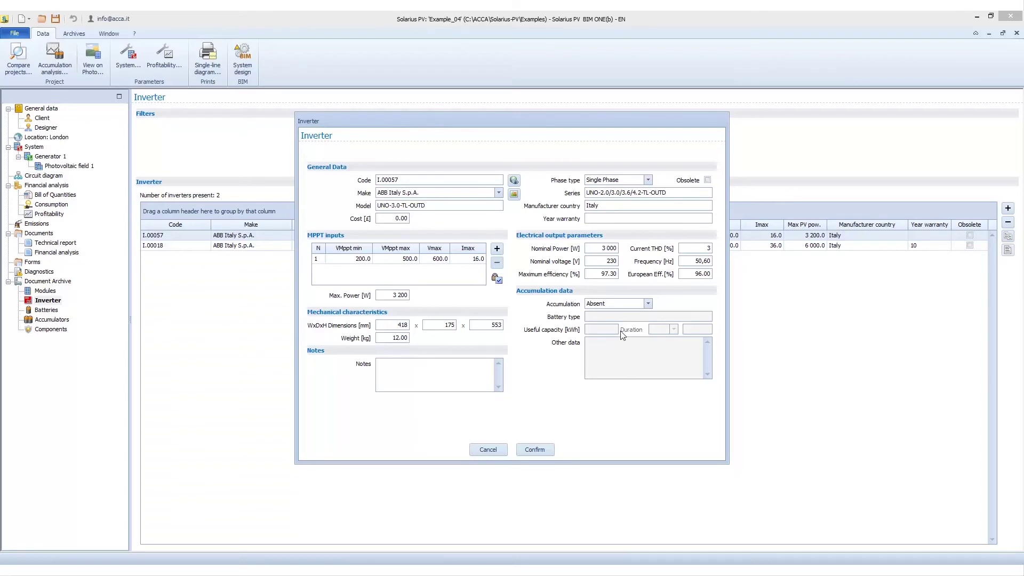
pyautogui.click(649, 304)
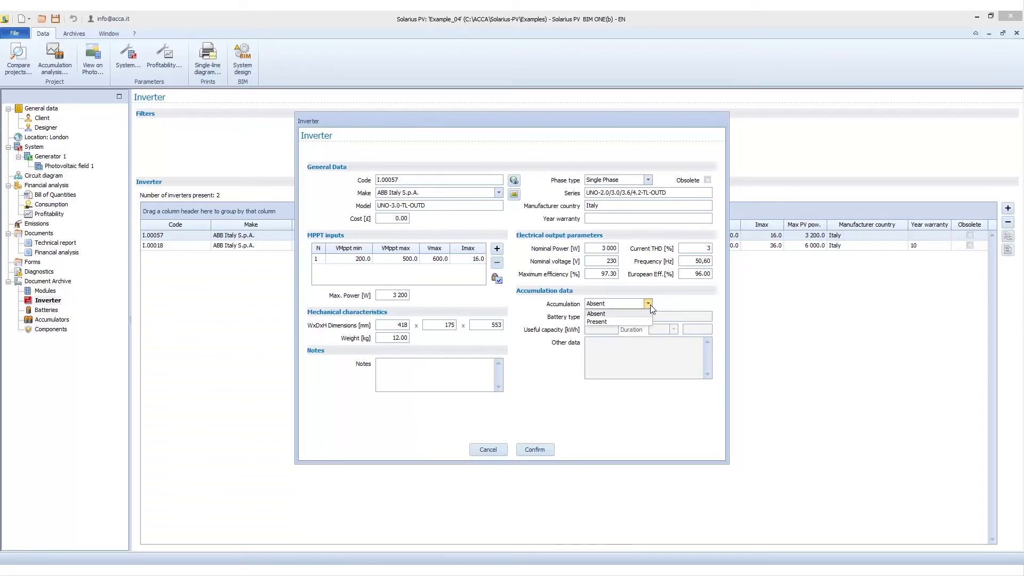
pyautogui.click(621, 319)
pyautogui.click(627, 316)
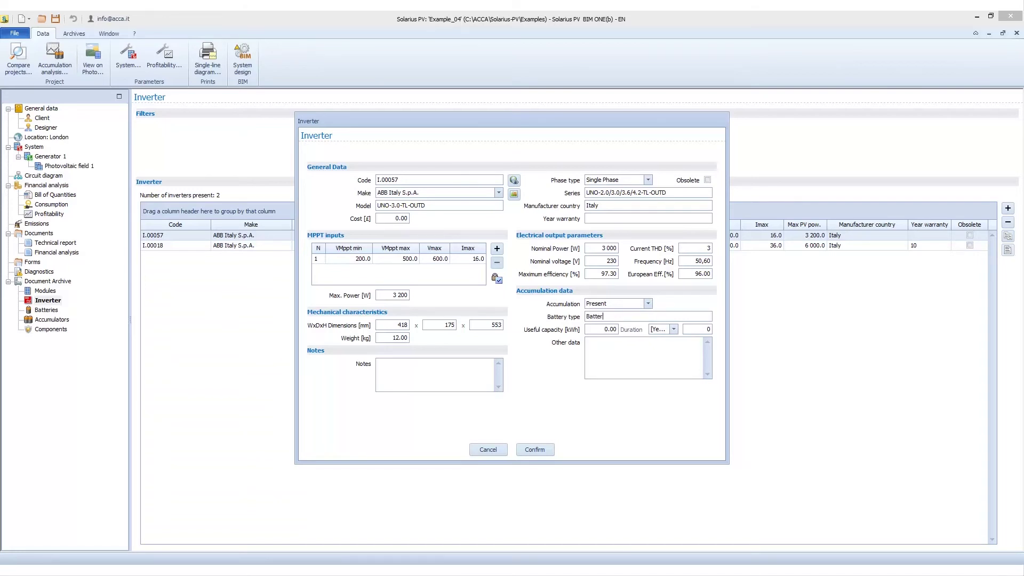
pyautogui.click(599, 329)
pyautogui.write('2')
pyautogui.click(535, 450)
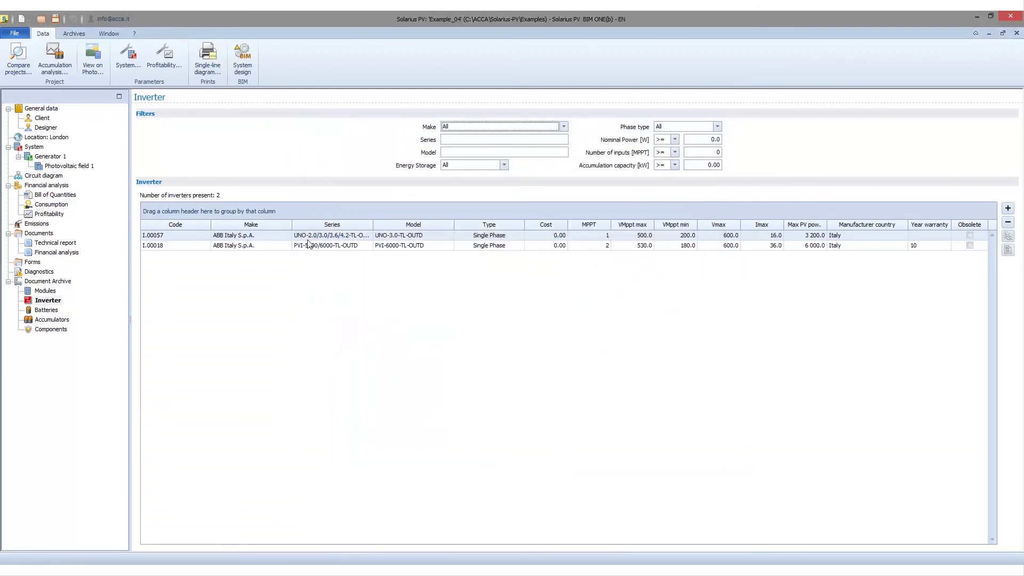
# Examine the inverter section of the circuit's single-line diagram for integrated storage
pyautogui.click(52, 176)
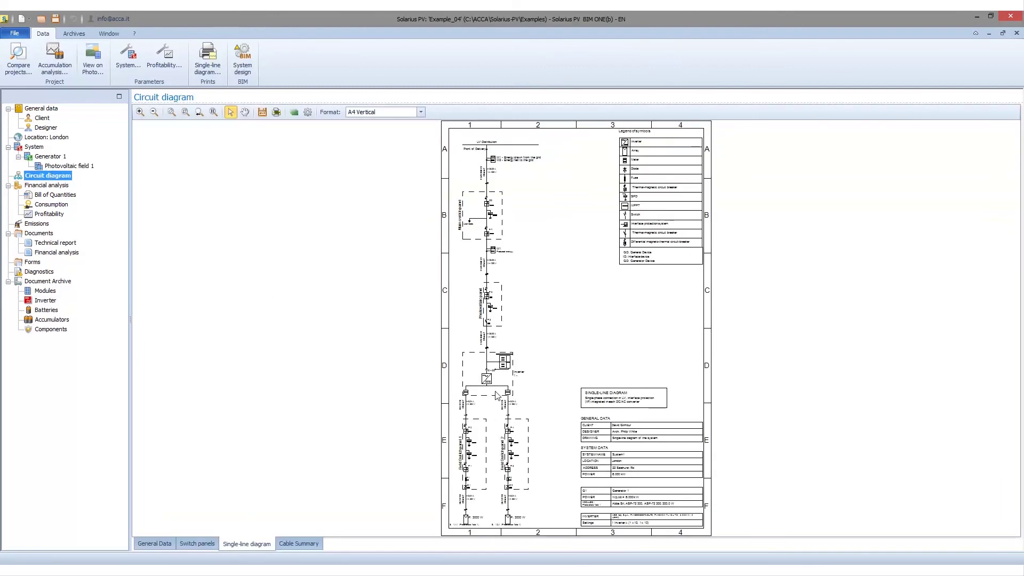
pyautogui.click(498, 412)
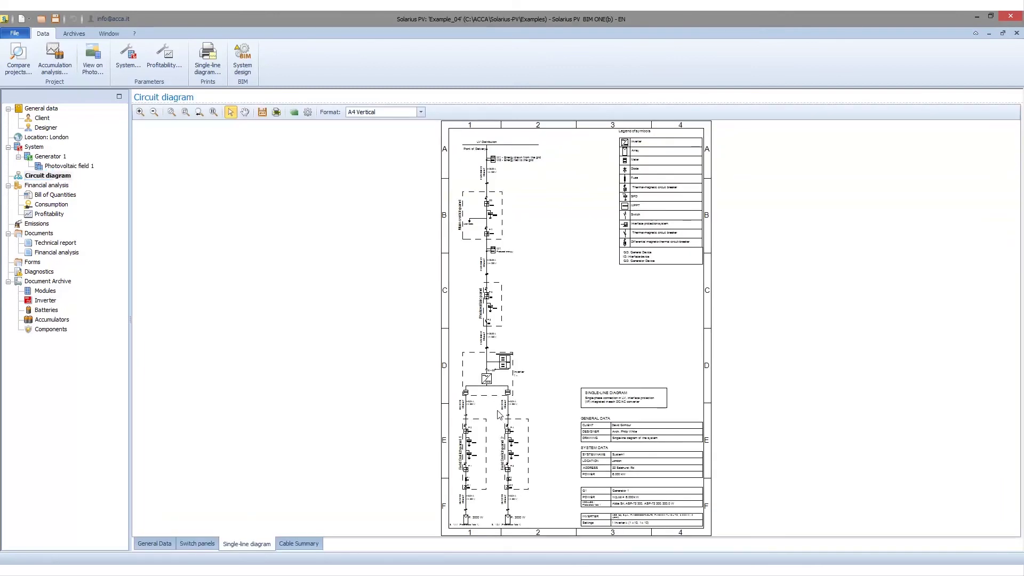
pyautogui.scroll(3, 499, 411)
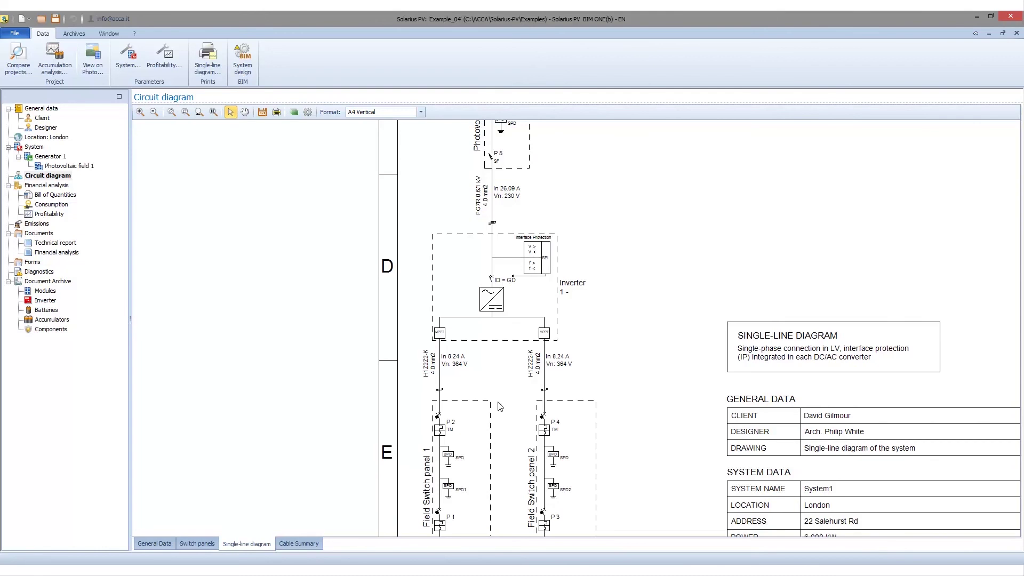
# Check the system's energy storage summary and reopen the UNO-3.0-TL-OUTD inverter's data from the document archive
pyautogui.click(41, 148)
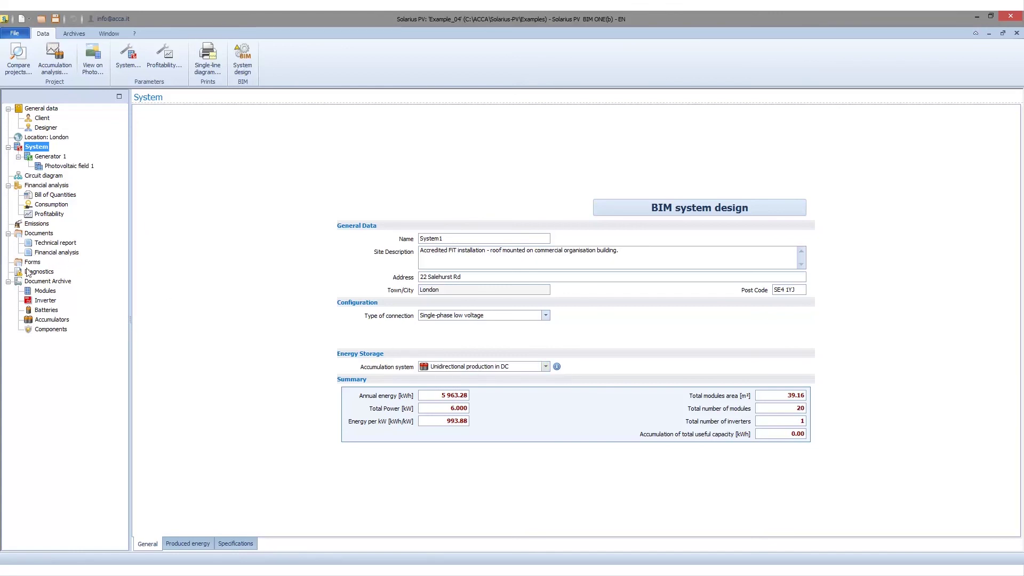
pyautogui.click(45, 301)
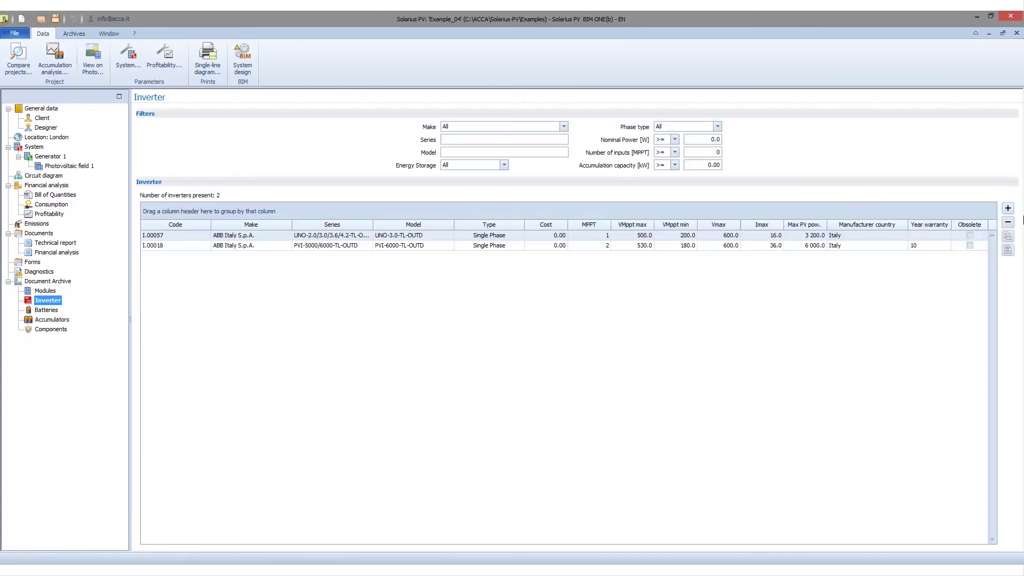
pyautogui.click(1007, 249)
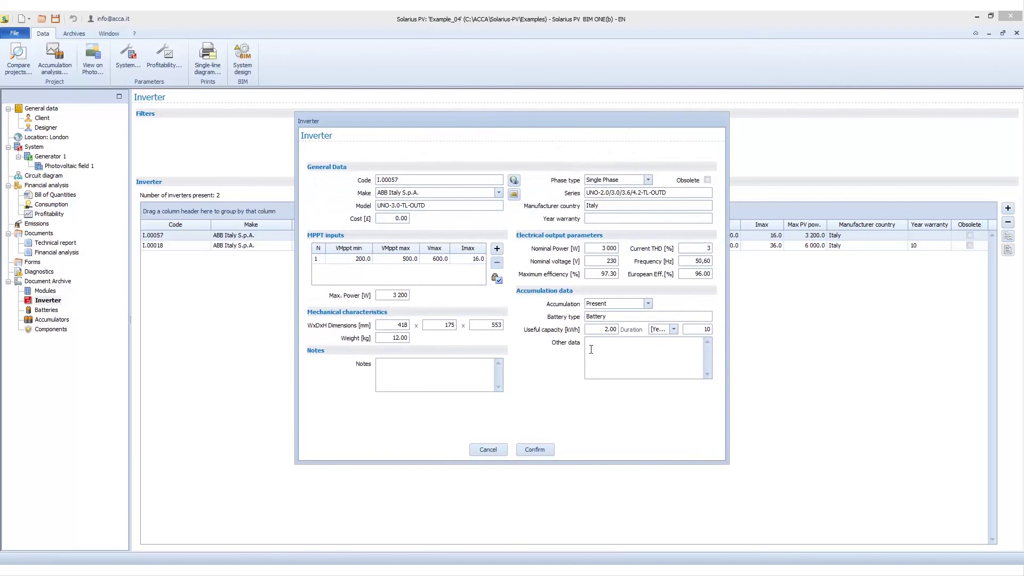